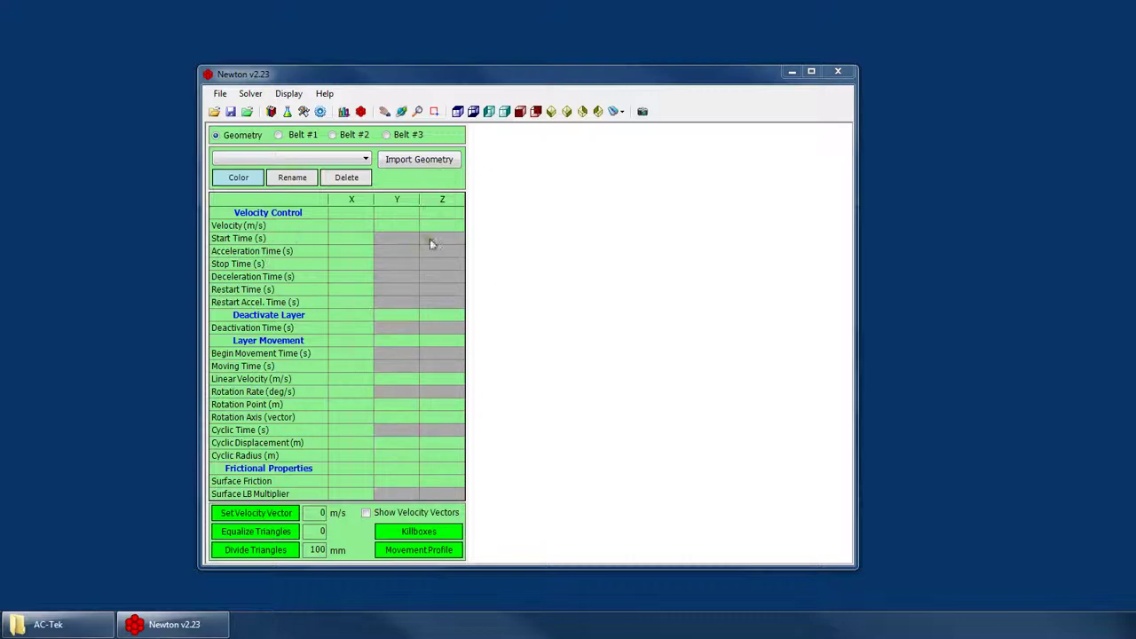
- Import test.dxf, loading 66 triangles of the chute-and-belt model
{"action": "left_click", "coordinate": [434, 161]}
{"action": "left_click", "coordinate": [683, 261]}
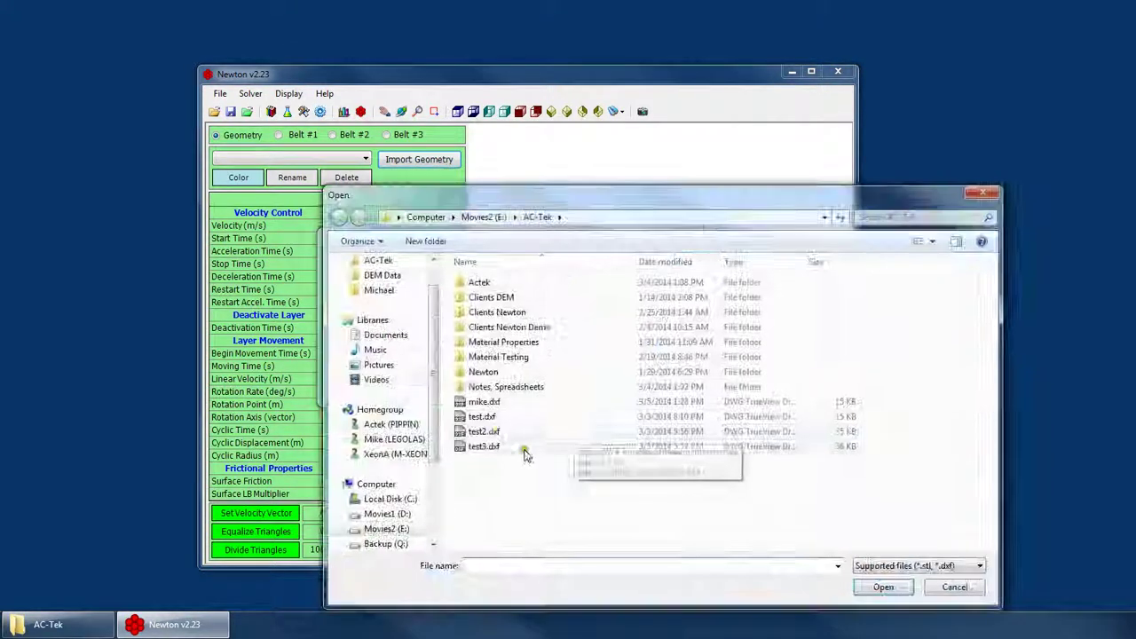
{"action": "double_click", "coordinate": [505, 421]}
{"action": "left_click", "coordinate": [690, 385]}
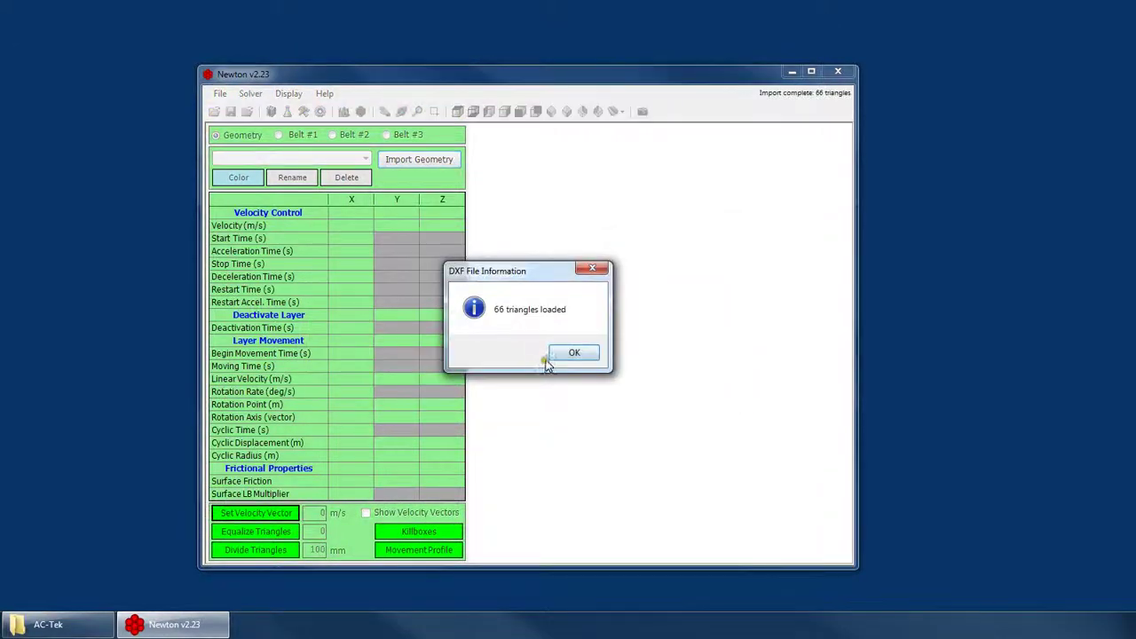
{"action": "left_click", "coordinate": [575, 353]}
- Render the model as solid surfaces and rotate it to a side-on view
{"action": "right_click", "coordinate": [576, 190]}
{"action": "left_click", "coordinate": [660, 358]}
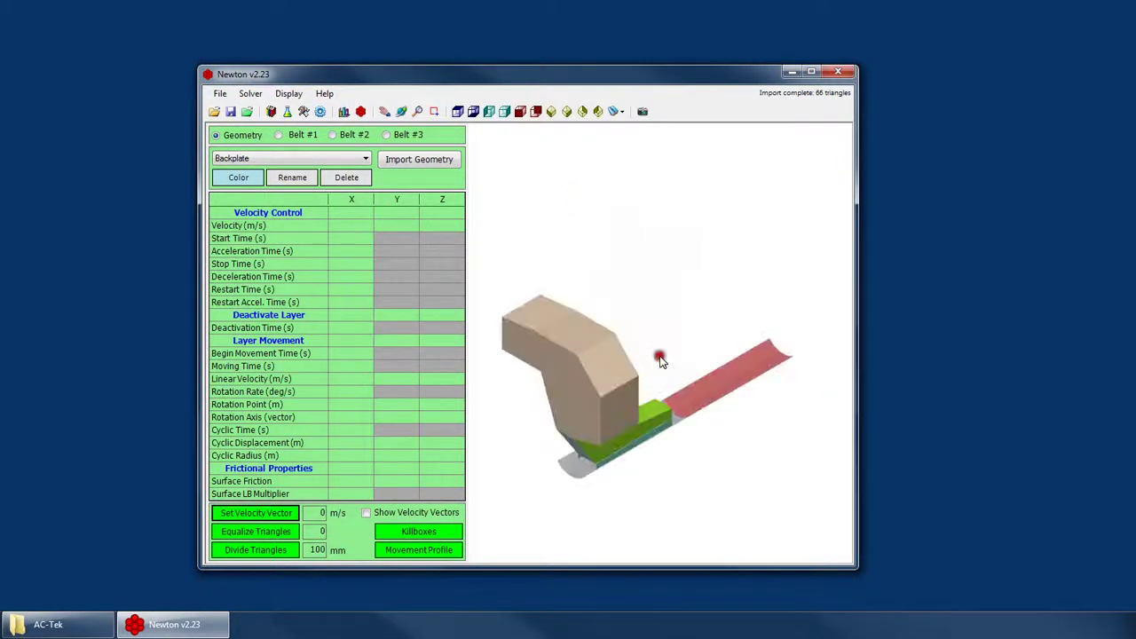
{"action": "right_click", "coordinate": [674, 348]}
{"action": "left_click", "coordinate": [691, 363]}
{"action": "left_click_drag", "start_coordinate": [668, 407], "coordinate": [648, 371]}
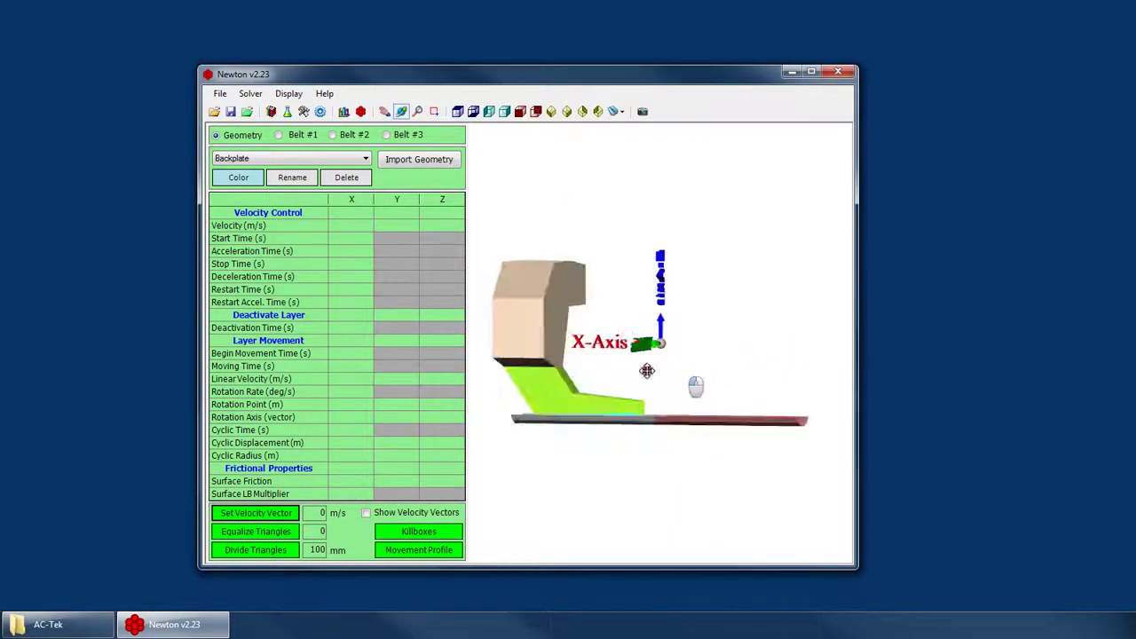
- Maximize the window and orbit the model to an oblique 3-D view
{"action": "double_click", "coordinate": [601, 73]}
{"action": "right_click", "coordinate": [674, 283]}
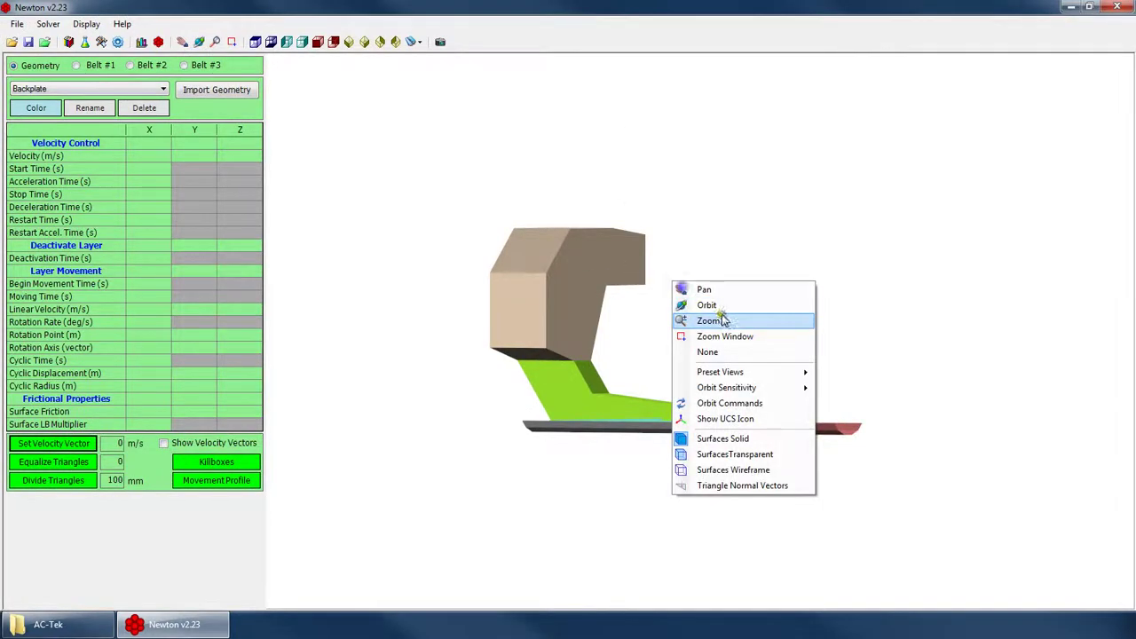
{"action": "left_click", "coordinate": [707, 306]}
{"action": "left_click_drag", "start_coordinate": [701, 337], "coordinate": [582, 243]}
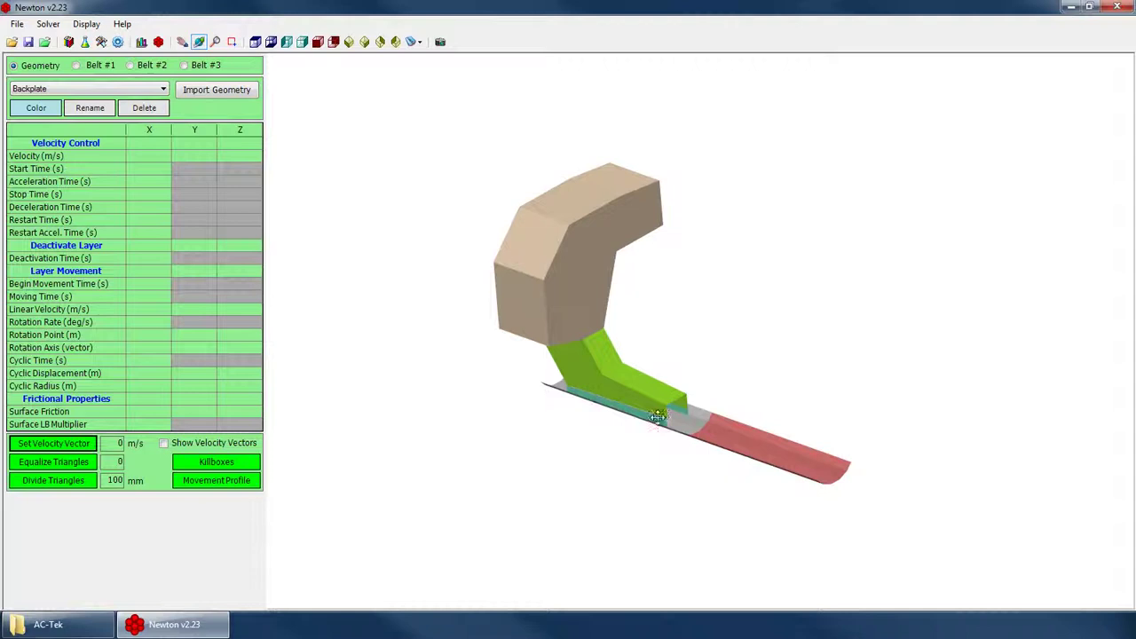
{"action": "left_click_drag", "start_coordinate": [656, 416], "coordinate": [718, 380]}
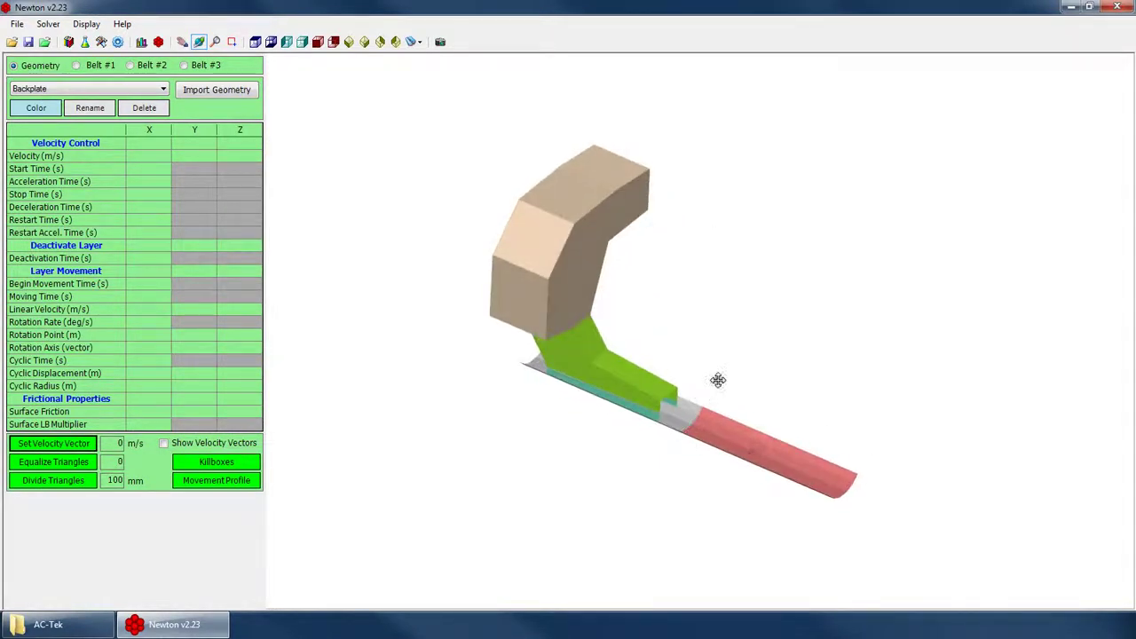
{"action": "right_click", "coordinate": [716, 353]}
{"action": "left_click", "coordinate": [748, 360]}
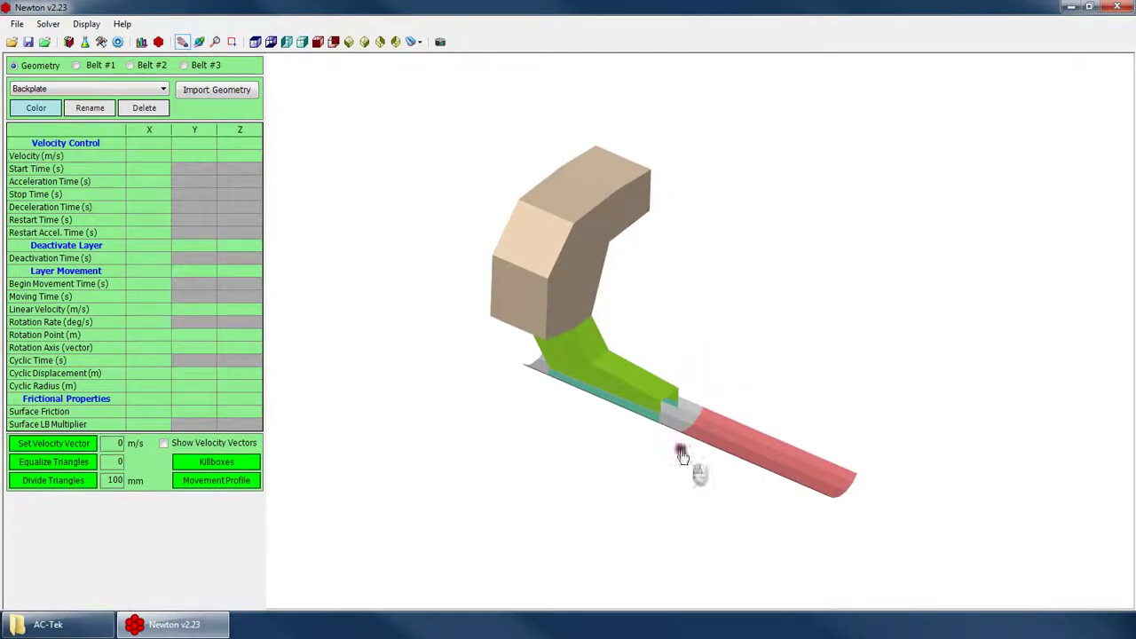
{"action": "scroll", "coordinate": [681, 455], "scroll_direction": "up", "scroll_amount": 3}
- Orbit and zoom around the chute and belts, ending with a look along the red belt
{"action": "right_click", "coordinate": [698, 395]}
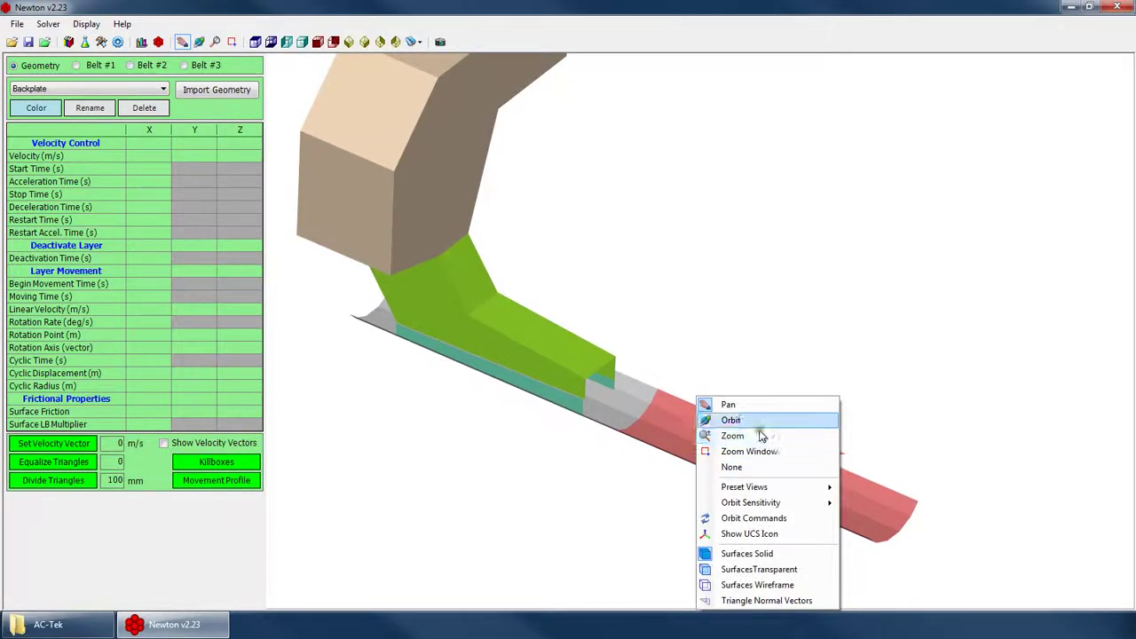
{"action": "left_click", "coordinate": [737, 420]}
{"action": "left_click_drag", "start_coordinate": [736, 420], "coordinate": [751, 382]}
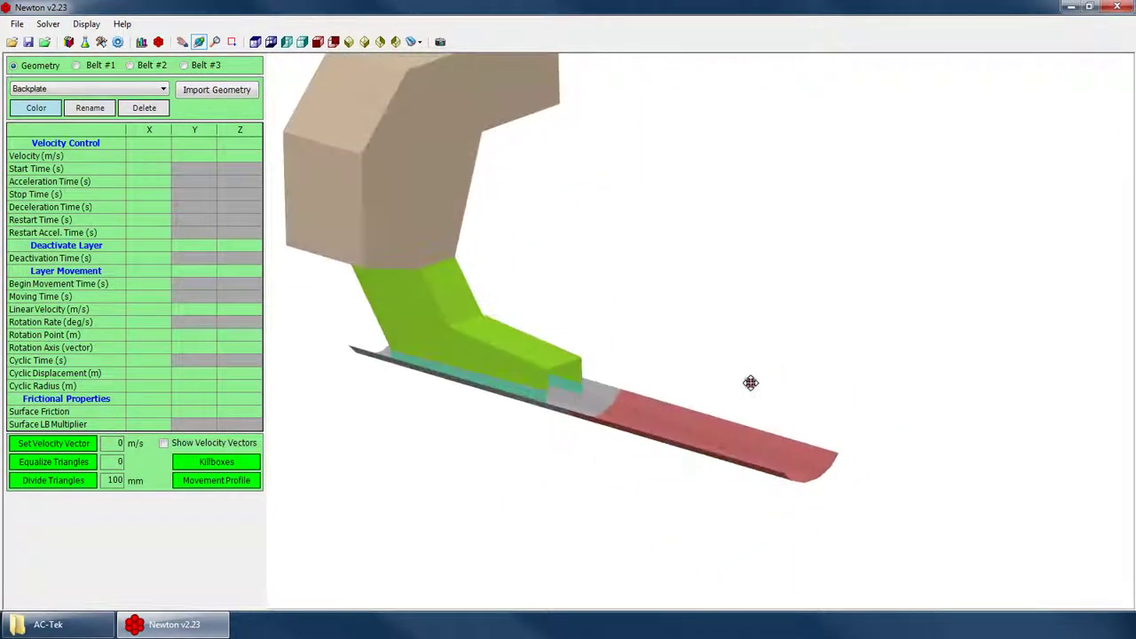
{"action": "left_click_drag", "start_coordinate": [713, 450], "coordinate": [654, 474]}
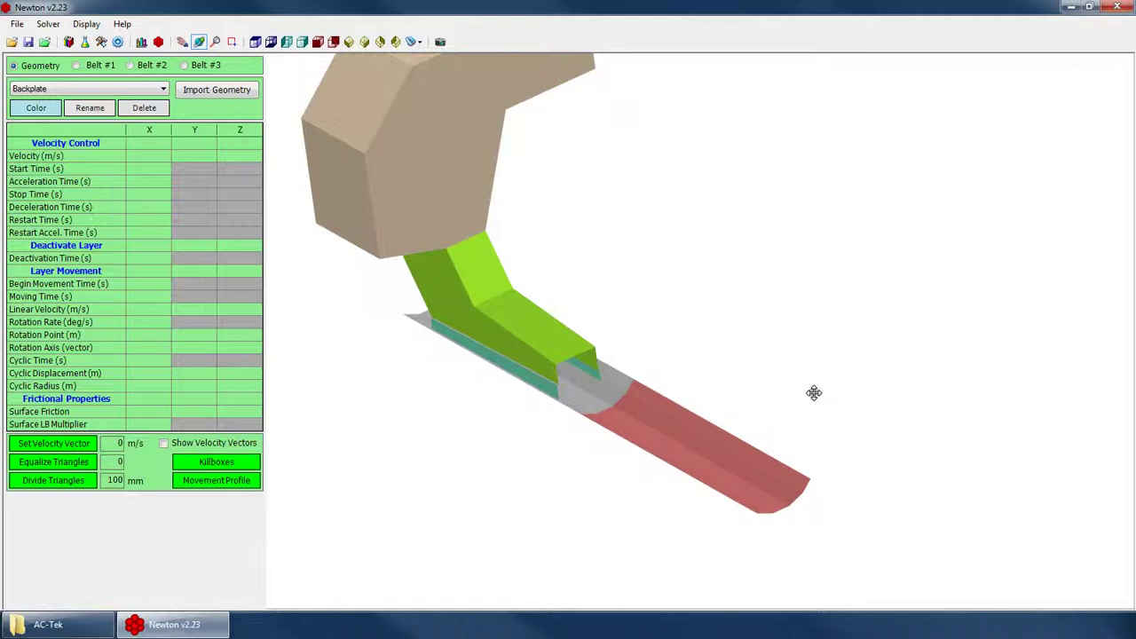
{"action": "left_click_drag", "start_coordinate": [730, 441], "coordinate": [647, 414]}
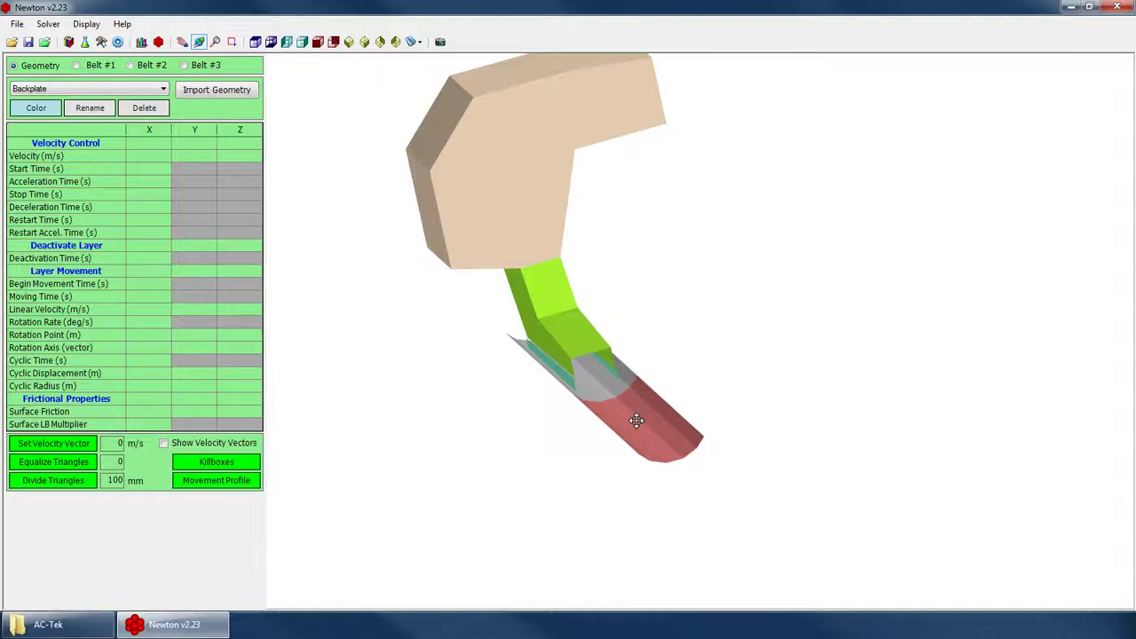
{"action": "scroll", "coordinate": [621, 423], "scroll_direction": "up", "scroll_amount": 5}
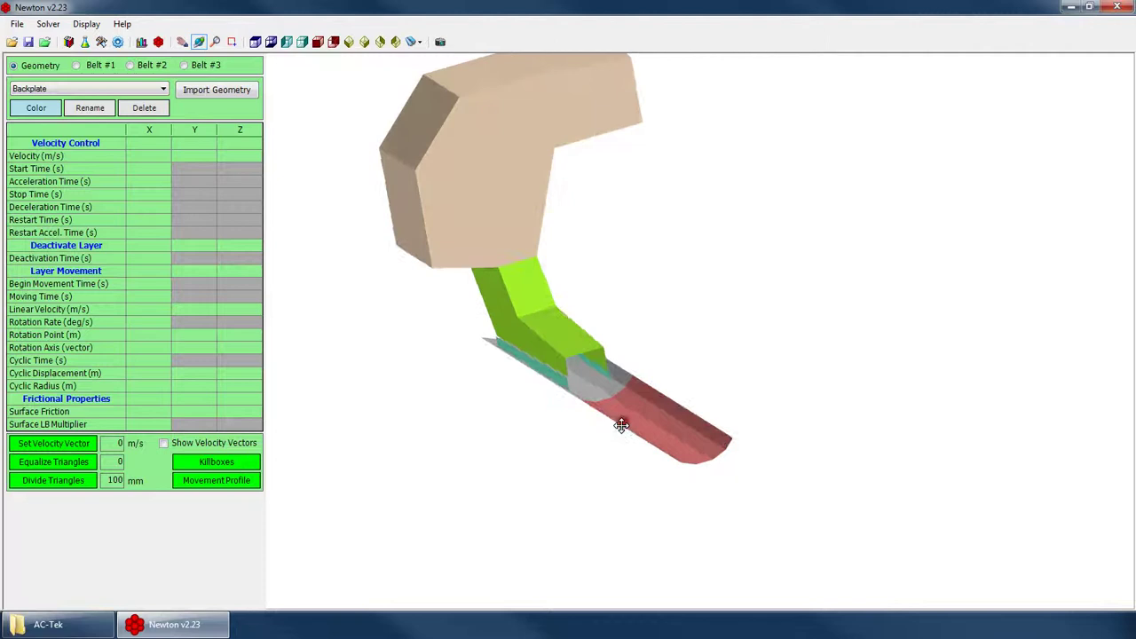
- Select the Velocity X value and bring up the view options for wireframe display
{"action": "left_click", "coordinate": [129, 182]}
{"action": "left_click", "coordinate": [133, 157]}
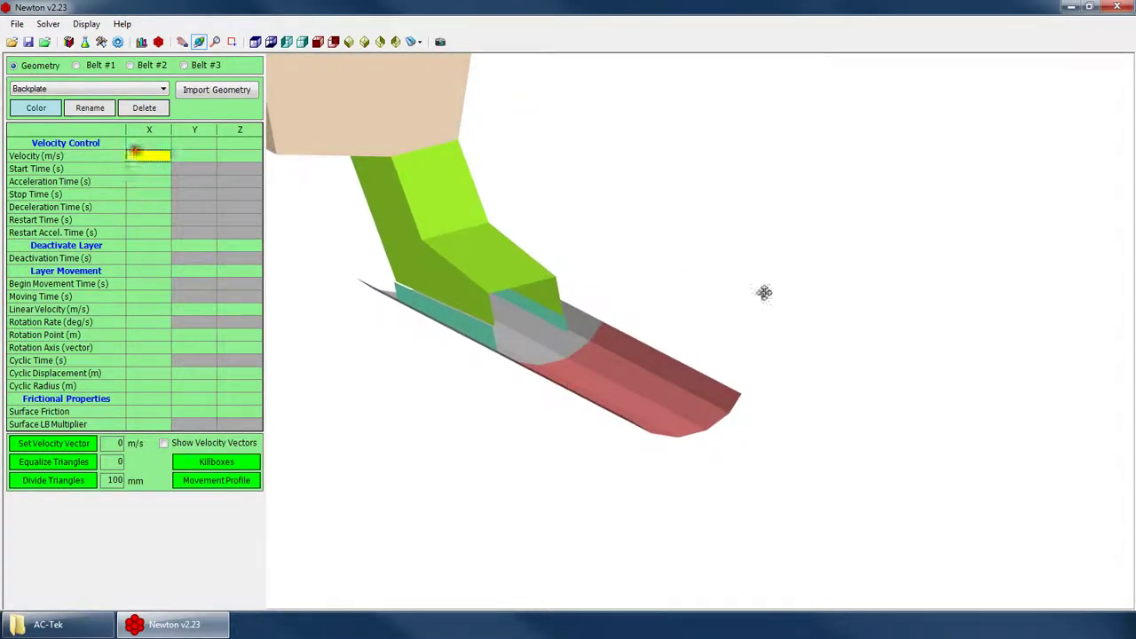
{"action": "right_click", "coordinate": [681, 307]}
{"action": "left_click", "coordinate": [772, 500]}
{"action": "left_click_drag", "start_coordinate": [771, 499], "coordinate": [456, 152]}
{"action": "left_click", "coordinate": [318, 42]}
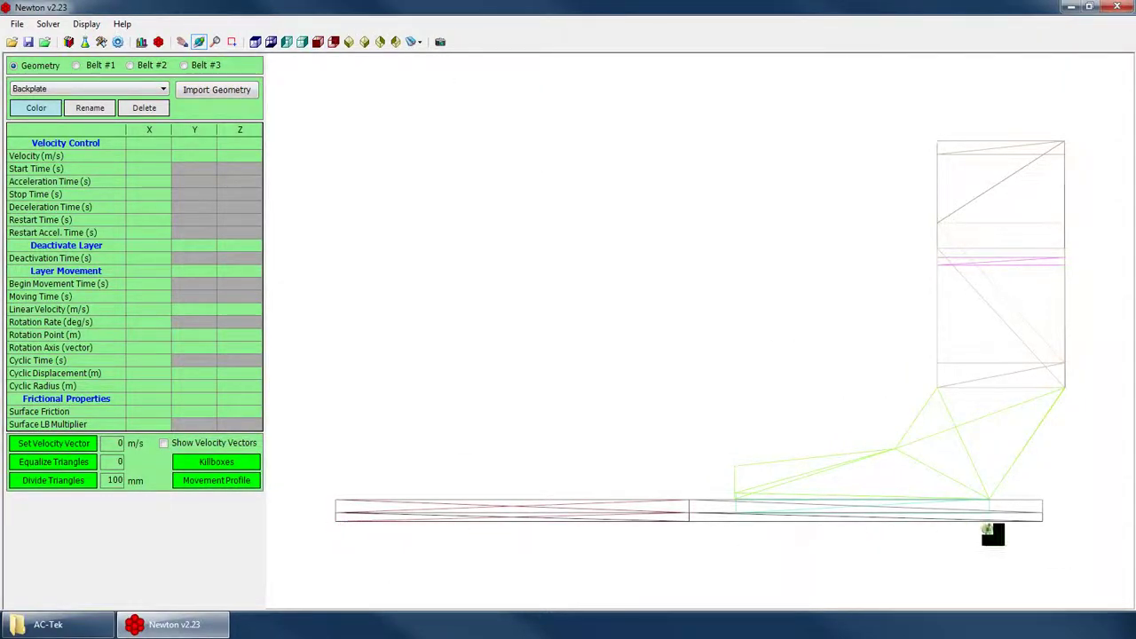
{"action": "left_click", "coordinate": [271, 42]}
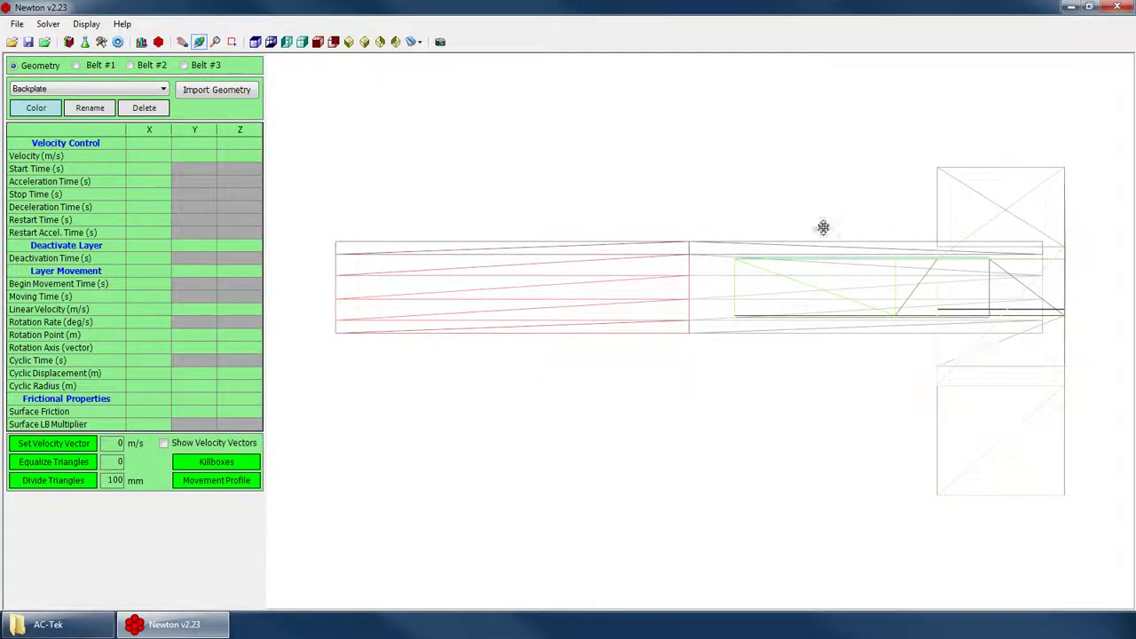
{"action": "right_click", "coordinate": [575, 247]}
{"action": "left_click", "coordinate": [628, 291]}
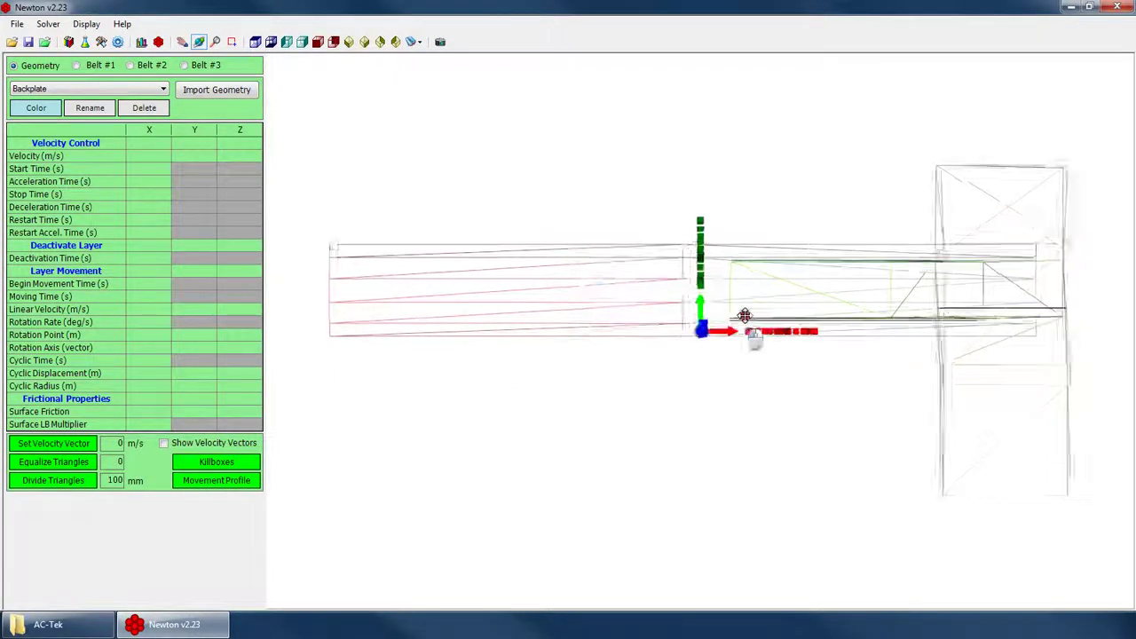
{"action": "left_click_drag", "start_coordinate": [743, 323], "coordinate": [644, 361]}
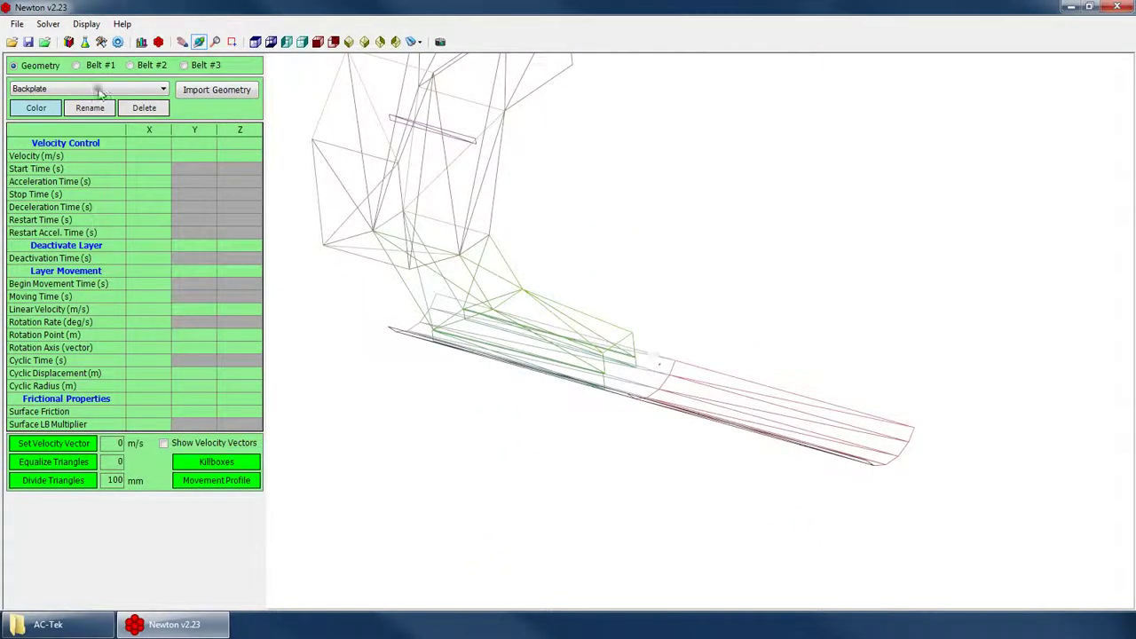
- Select the Receiving_Belt layer and turn on velocity vectors, orbiting to inspect them
{"action": "left_click", "coordinate": [66, 85]}
{"action": "left_click", "coordinate": [63, 122]}
{"action": "left_click_drag", "start_coordinate": [555, 346], "coordinate": [634, 318]}
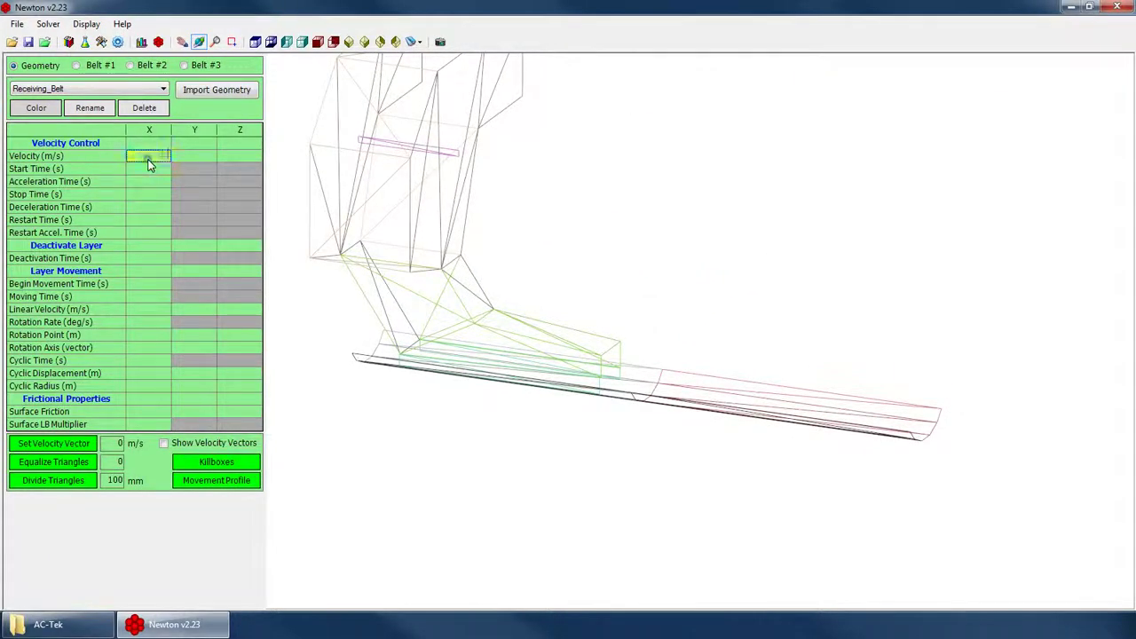
{"action": "left_click_drag", "start_coordinate": [569, 356], "coordinate": [516, 451]}
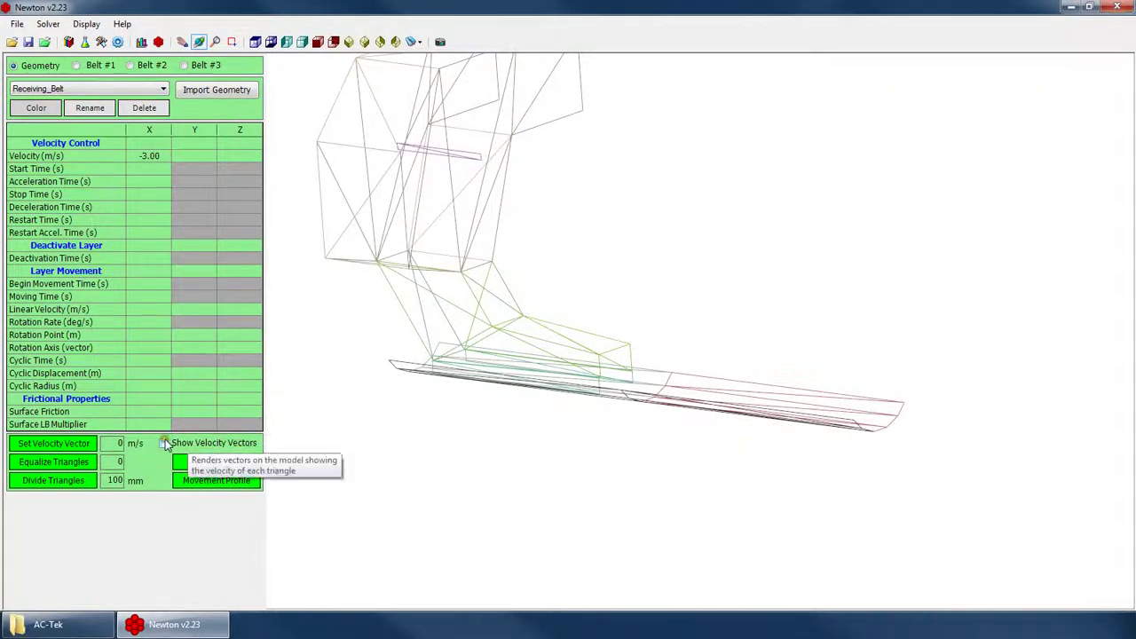
{"action": "left_click", "coordinate": [164, 443]}
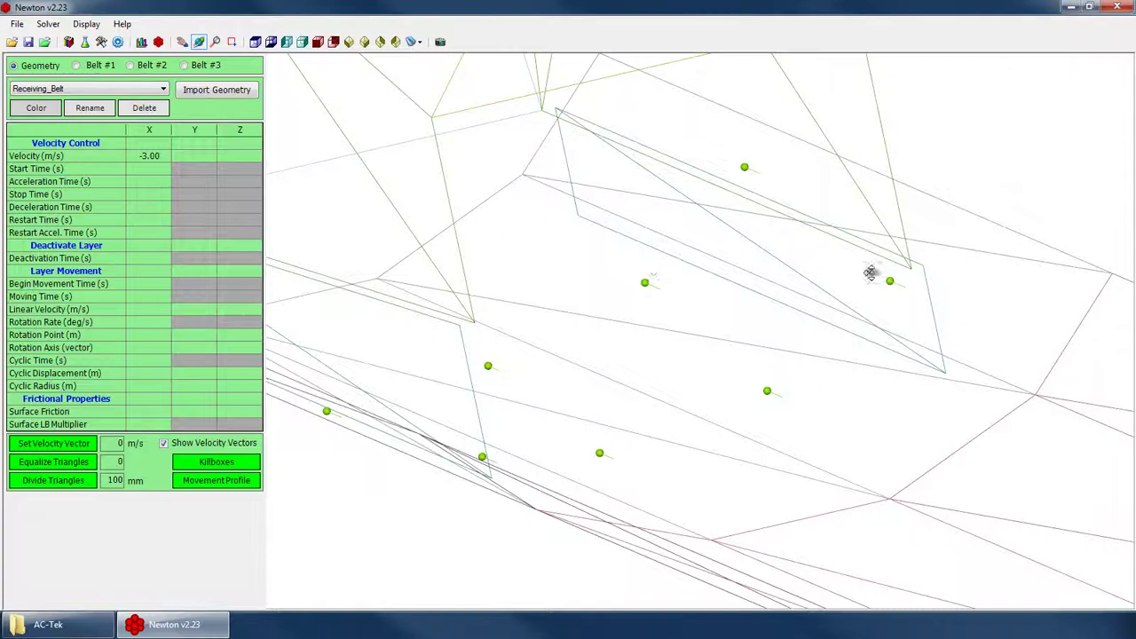
{"action": "mouse_move", "coordinate": [630, 300]}
{"action": "left_mouse_down"}
{"action": "mouse_move", "coordinate": [601, 340]}
{"action": "mouse_move", "coordinate": [793, 310]}
{"action": "mouse_move", "coordinate": [613, 329]}
{"action": "mouse_move", "coordinate": [753, 326]}
{"action": "mouse_move", "coordinate": [726, 344]}
{"action": "mouse_move", "coordinate": [819, 323]}
{"action": "mouse_move", "coordinate": [399, 305]}
{"action": "mouse_move", "coordinate": [753, 365]}
{"action": "mouse_move", "coordinate": [596, 373]}
{"action": "mouse_move", "coordinate": [609, 363]}
{"action": "mouse_move", "coordinate": [578, 426]}
{"action": "mouse_move", "coordinate": [635, 326]}
{"action": "mouse_move", "coordinate": [680, 322]}
{"action": "mouse_move", "coordinate": [633, 322]}
{"action": "mouse_move", "coordinate": [626, 306]}
{"action": "left_mouse_up"}
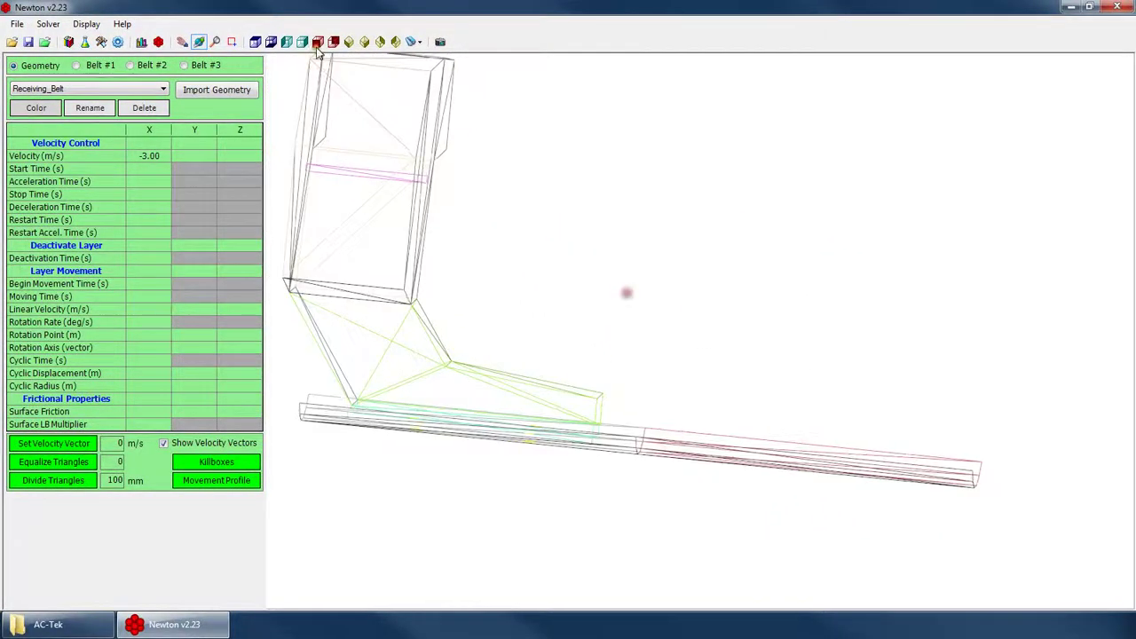
{"action": "left_click", "coordinate": [317, 41]}
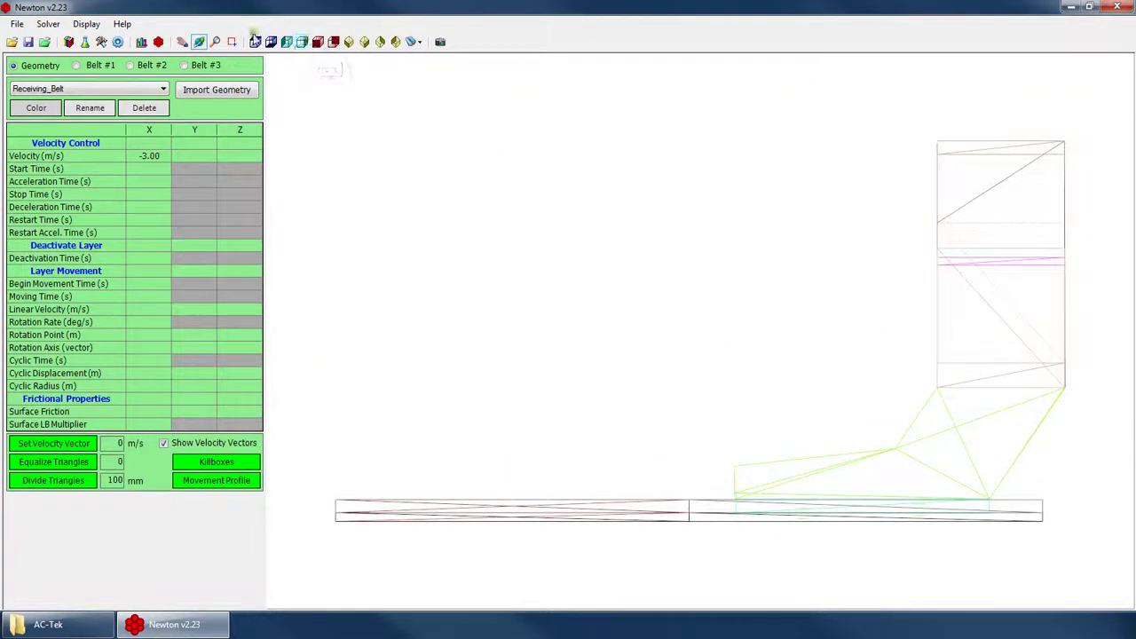
{"action": "left_click", "coordinate": [255, 42]}
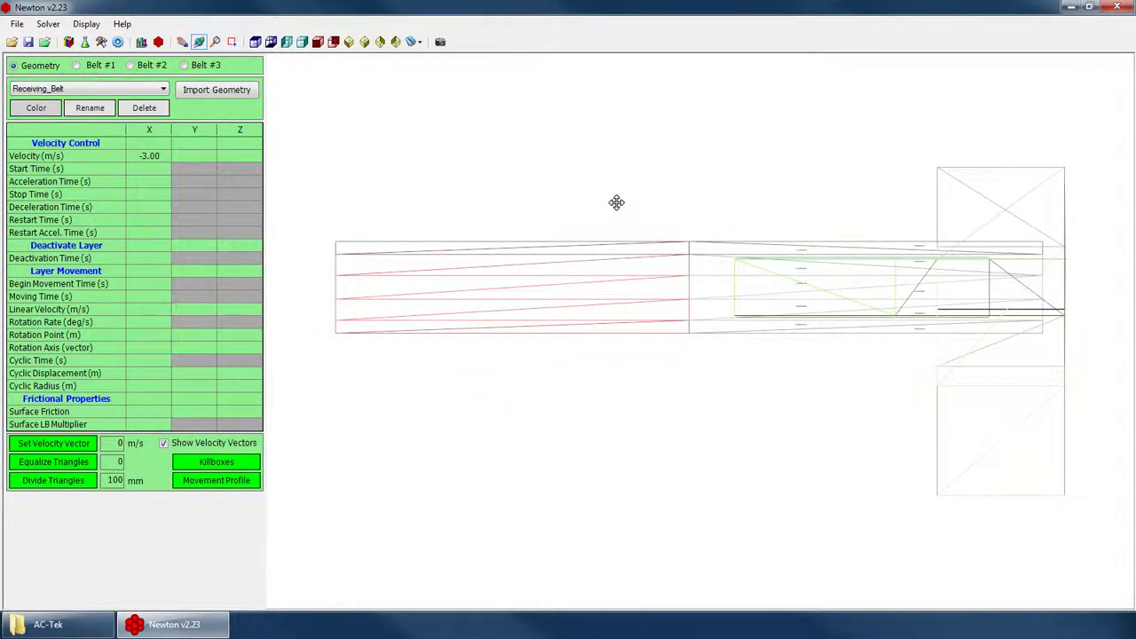
{"action": "left_click", "coordinate": [353, 44]}
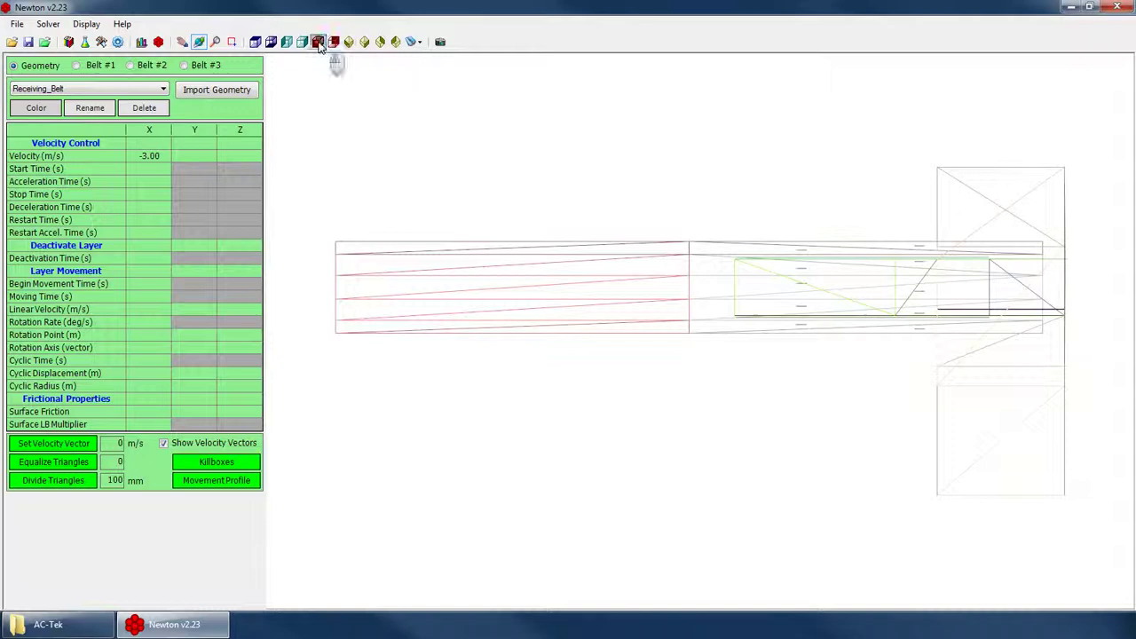
{"action": "left_click", "coordinate": [215, 90]}
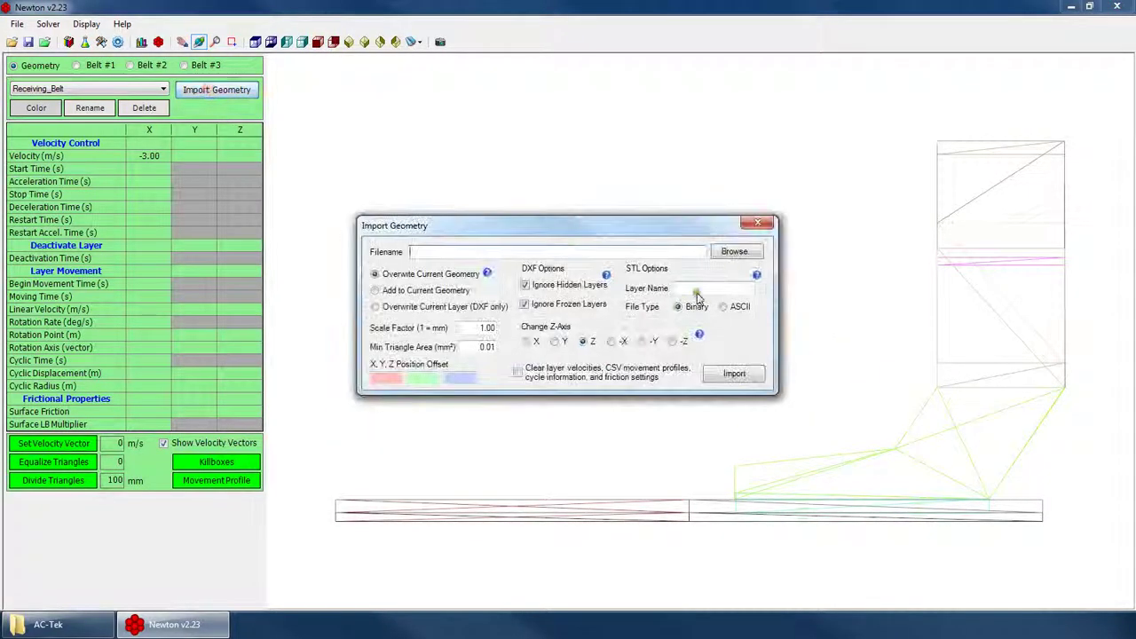
{"action": "left_click", "coordinate": [734, 251]}
{"action": "double_click", "coordinate": [527, 431]}
{"action": "left_click", "coordinate": [725, 376]}
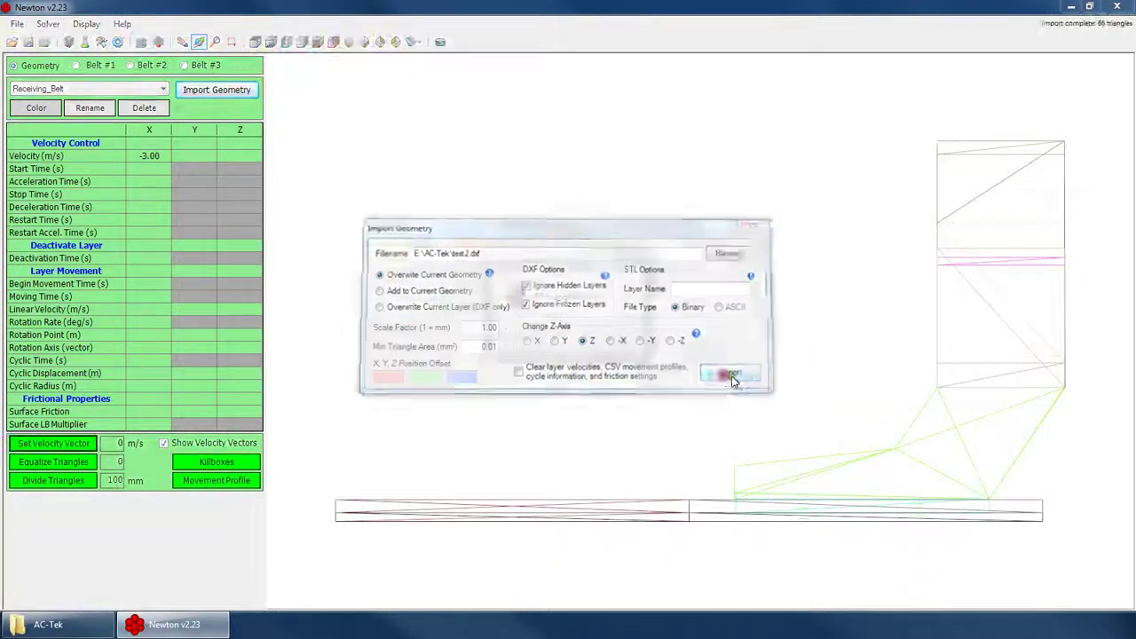
{"action": "left_click", "coordinate": [613, 343]}
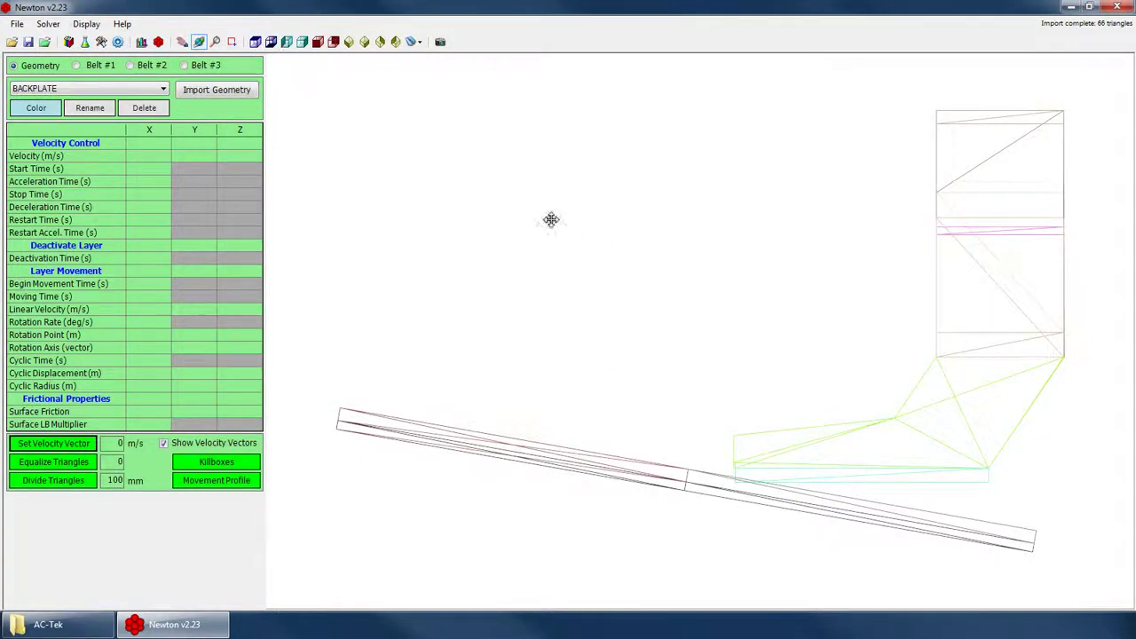
{"action": "right_click", "coordinate": [552, 219]}
{"action": "left_click", "coordinate": [590, 355]}
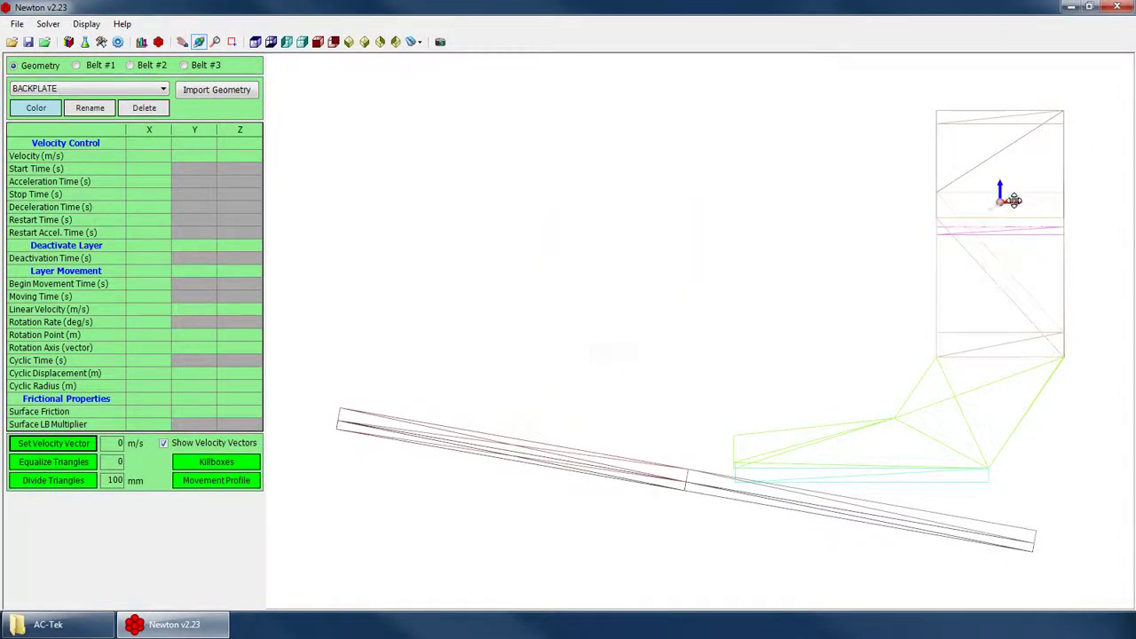
{"action": "left_click_drag", "start_coordinate": [668, 372], "coordinate": [784, 410]}
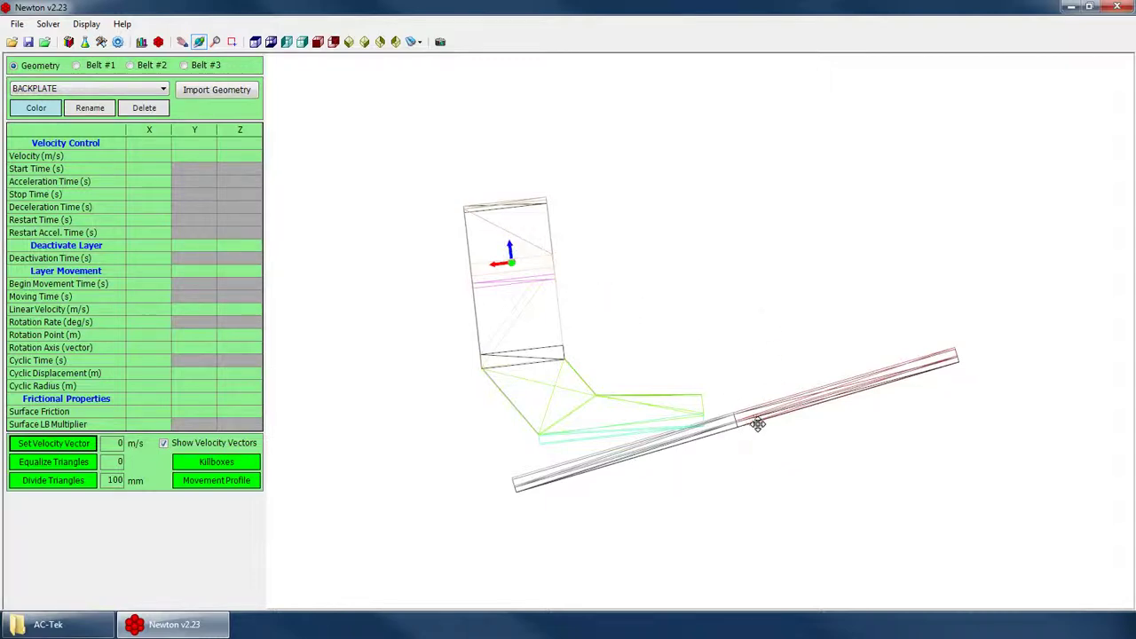
{"action": "left_click_drag", "start_coordinate": [789, 427], "coordinate": [619, 451]}
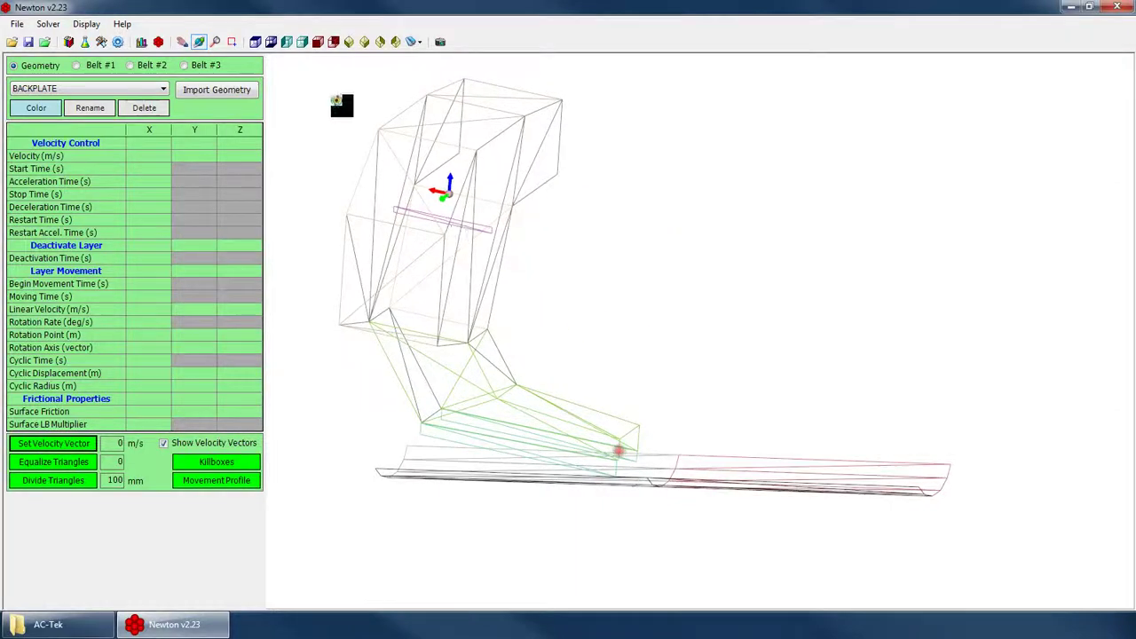
- Import test3.dxf, confirming the 66 triangles loaded
{"action": "left_click", "coordinate": [211, 91]}
{"action": "left_click", "coordinate": [736, 253]}
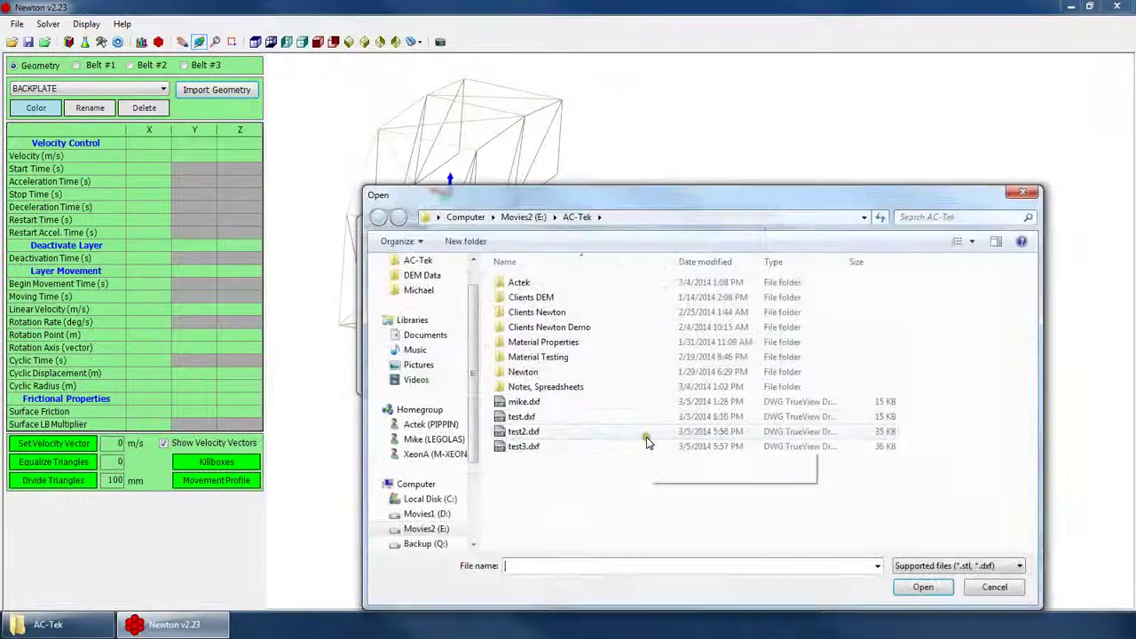
{"action": "left_click", "coordinate": [551, 451]}
{"action": "double_click", "coordinate": [550, 449]}
{"action": "left_click", "coordinate": [733, 370]}
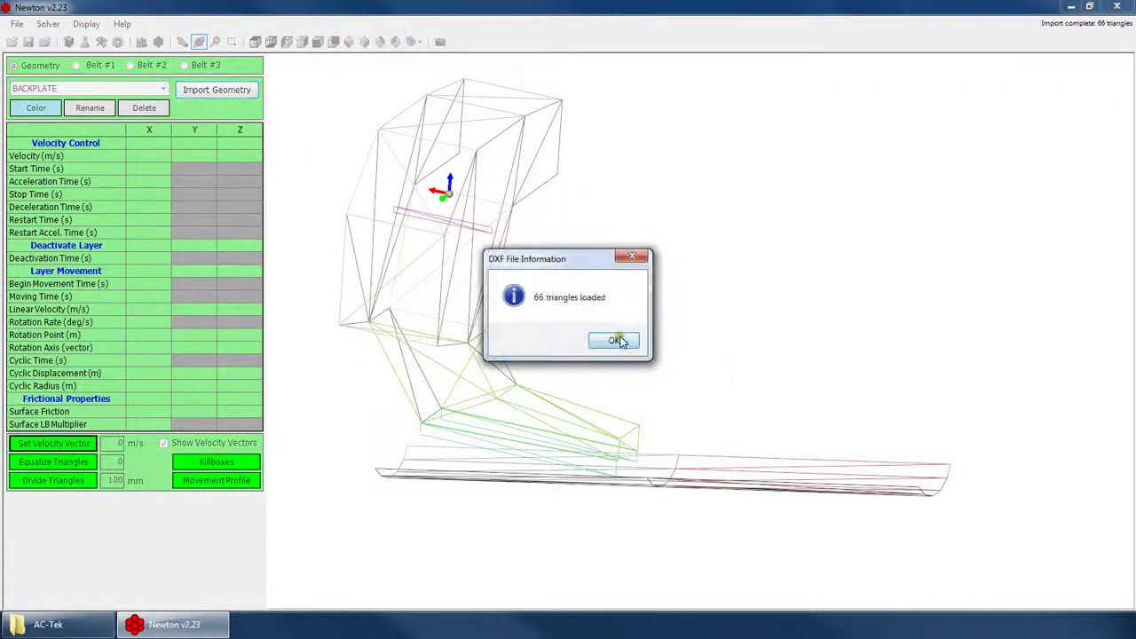
{"action": "left_click", "coordinate": [618, 337]}
- View the model from the top, then orbit it to oblique angles
{"action": "left_click", "coordinate": [303, 42]}
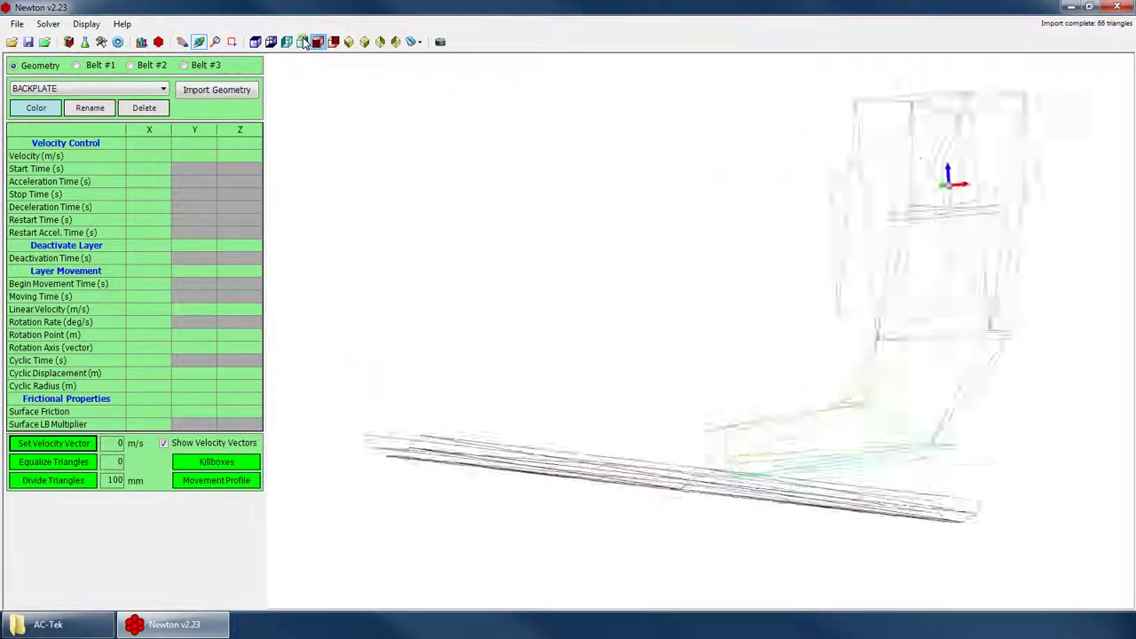
{"action": "left_click", "coordinate": [254, 42]}
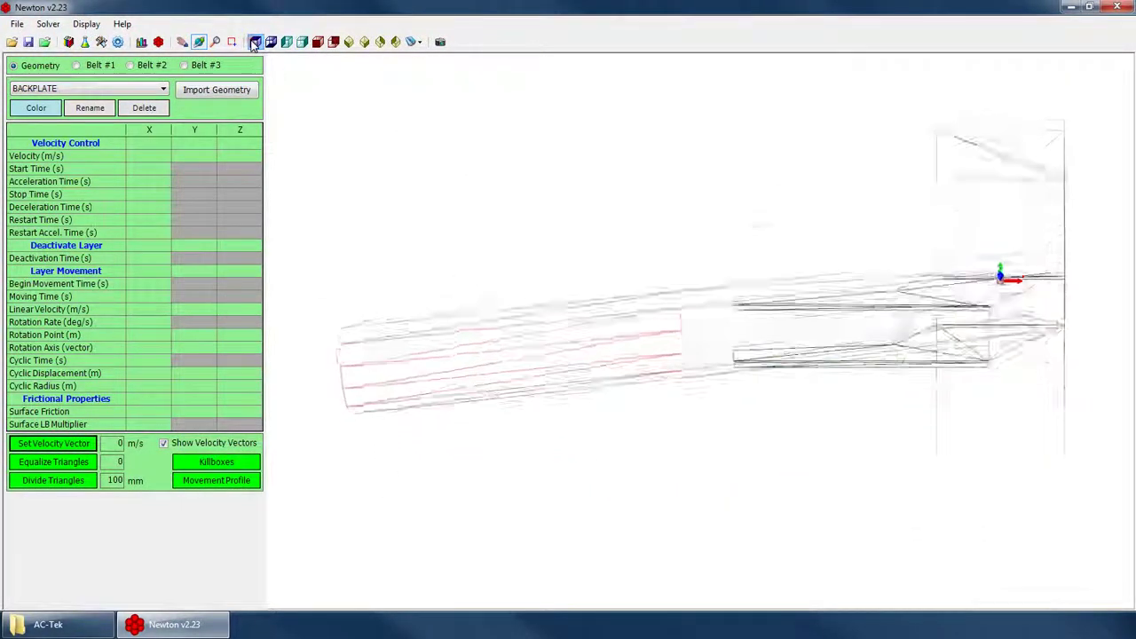
{"action": "left_click_drag", "start_coordinate": [826, 244], "coordinate": [619, 466]}
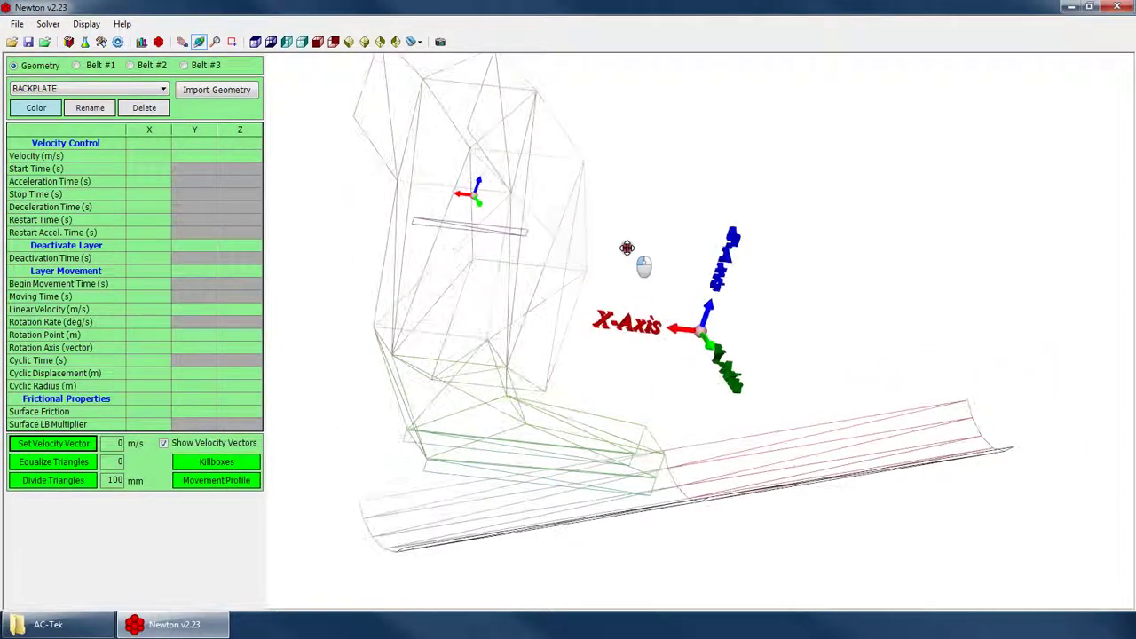
{"action": "left_click_drag", "start_coordinate": [627, 248], "coordinate": [579, 455]}
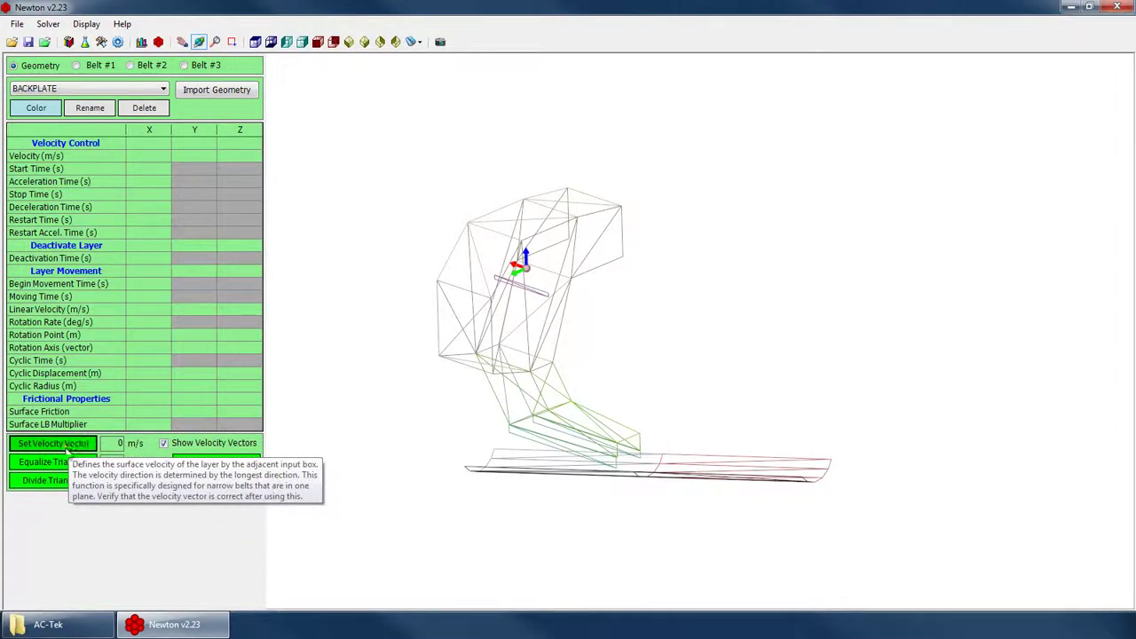
- Give RECEIVING_BELT a -3 m/s surface velocity, yielding -2.91, -0.51, 0.52
{"action": "left_click", "coordinate": [80, 89]}
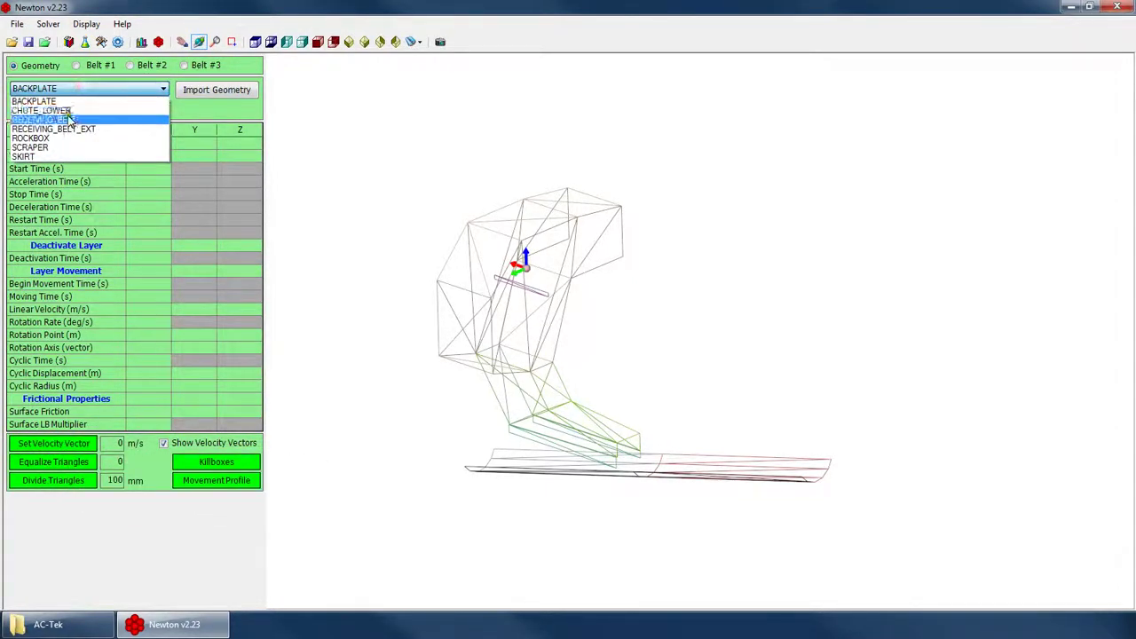
{"action": "left_click", "coordinate": [53, 115]}
{"action": "left_click_drag", "start_coordinate": [497, 362], "coordinate": [464, 323]}
{"action": "left_click", "coordinate": [182, 461]}
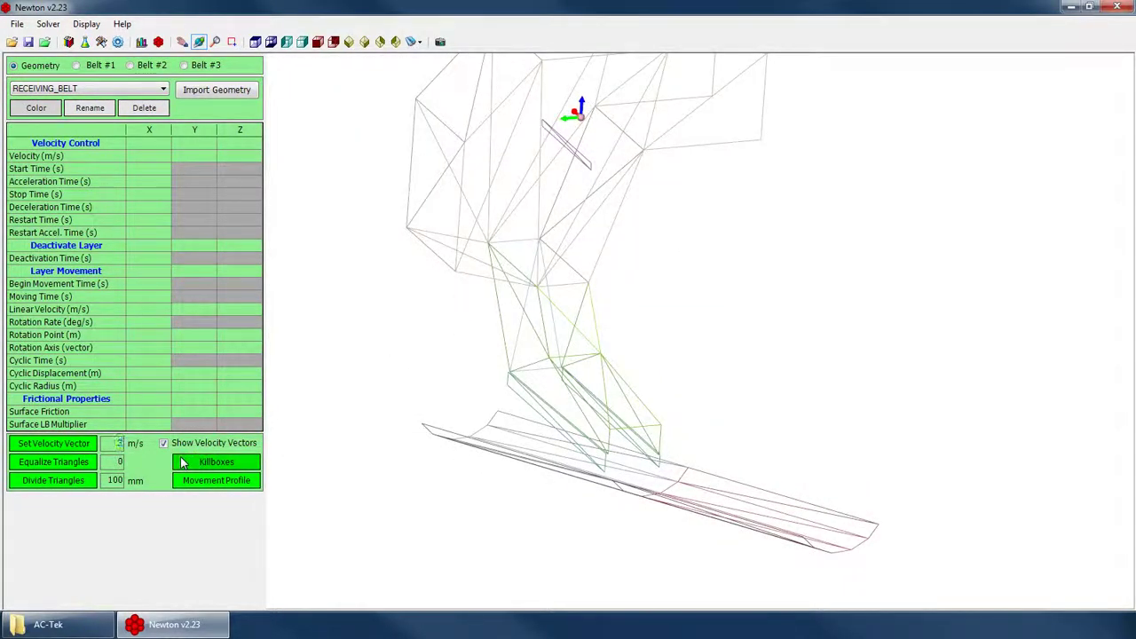
{"action": "left_click", "coordinate": [53, 442]}
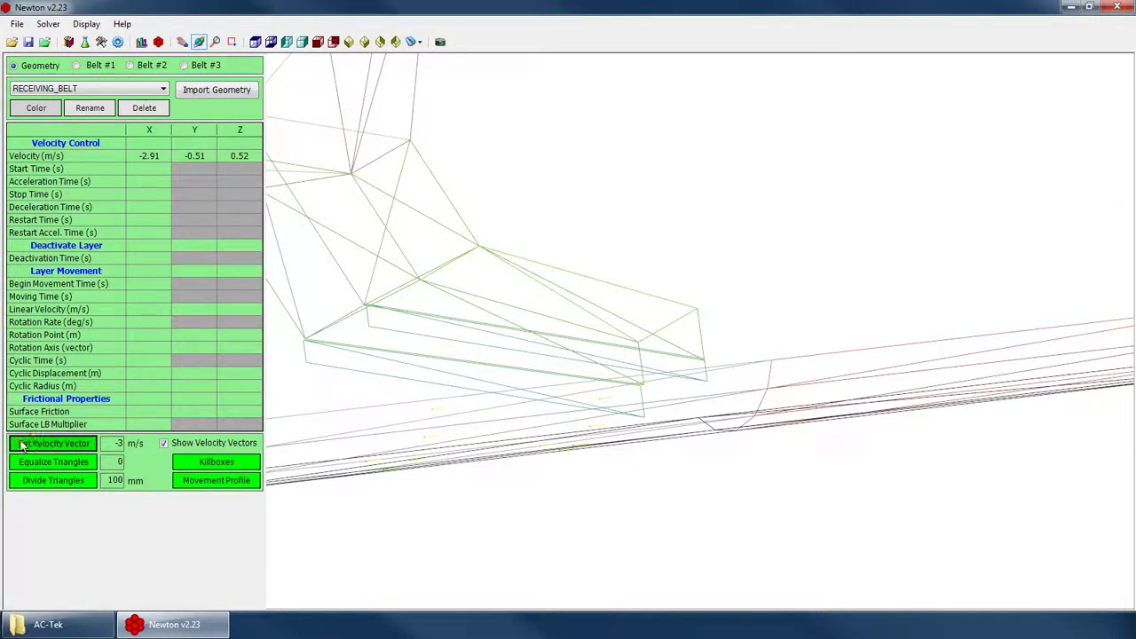
- Orbit around the receiving belt to check its velocity arrows
{"action": "left_click_drag", "start_coordinate": [586, 423], "coordinate": [687, 395]}
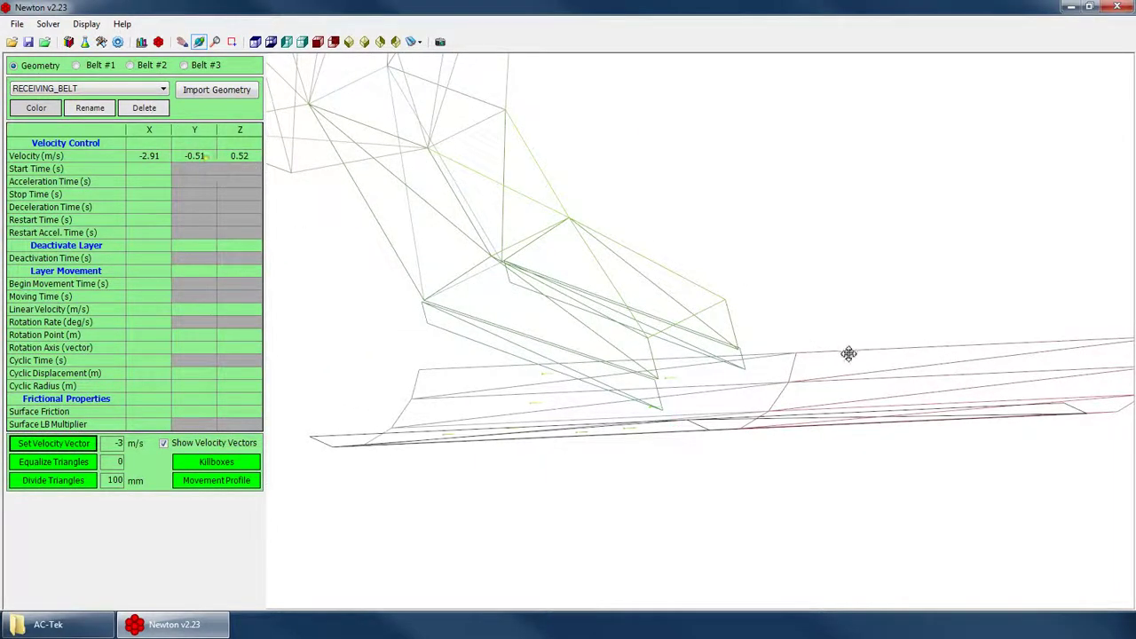
{"action": "left_click_drag", "start_coordinate": [848, 353], "coordinate": [537, 306]}
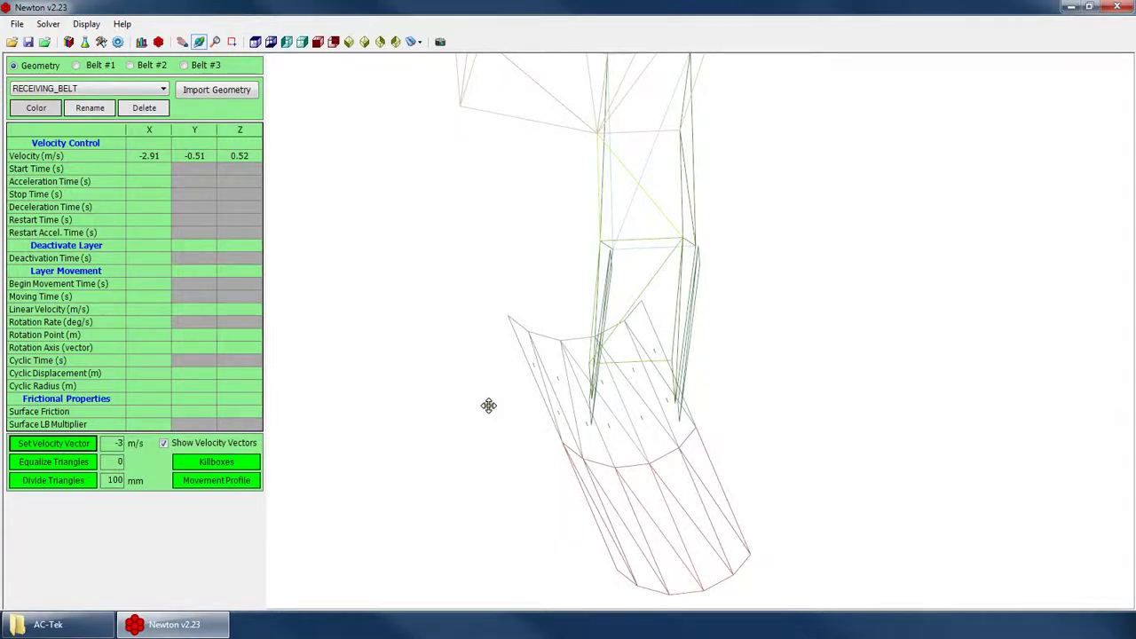
{"action": "left_click_drag", "start_coordinate": [564, 393], "coordinate": [660, 359]}
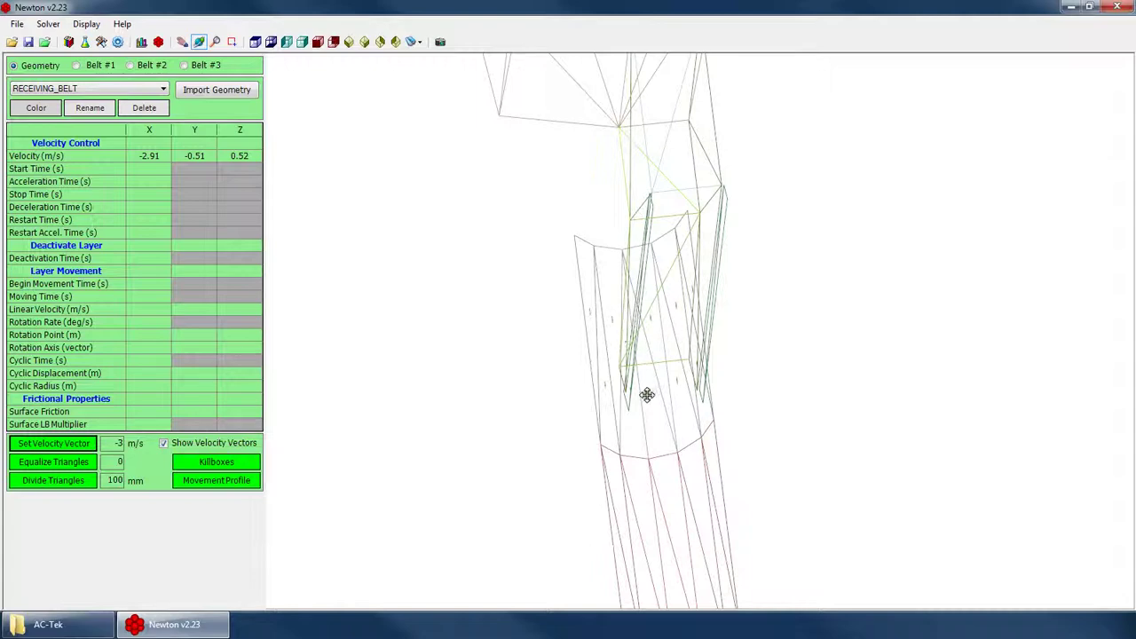
{"action": "left_click_drag", "start_coordinate": [655, 427], "coordinate": [738, 393]}
{"action": "left_click_drag", "start_coordinate": [666, 437], "coordinate": [638, 428]}
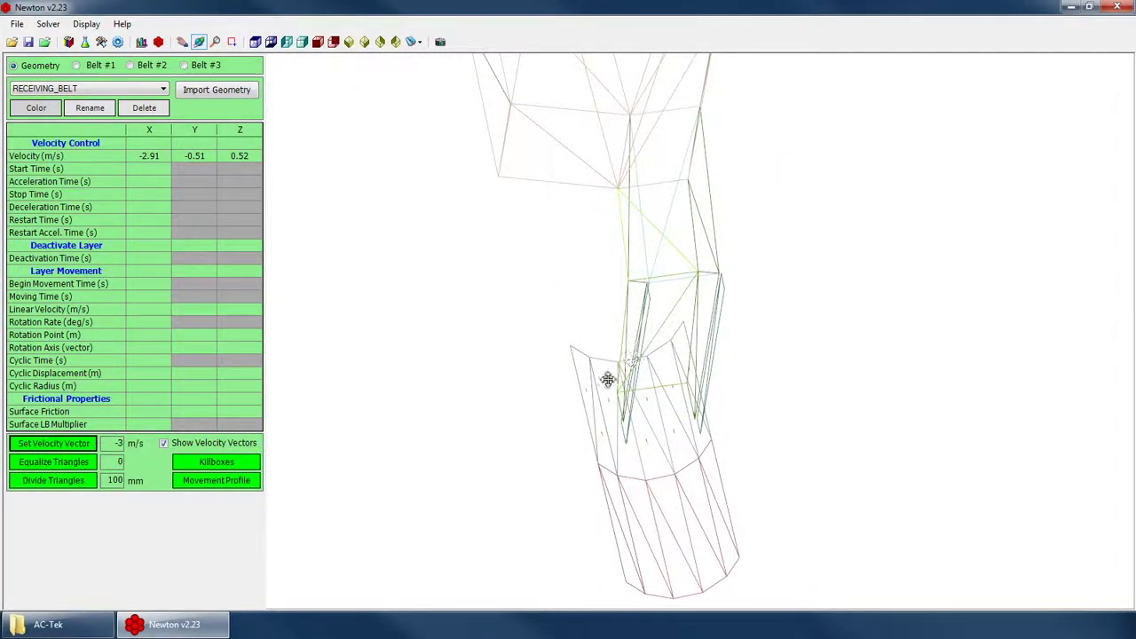
{"action": "left_click_drag", "start_coordinate": [607, 380], "coordinate": [609, 455]}
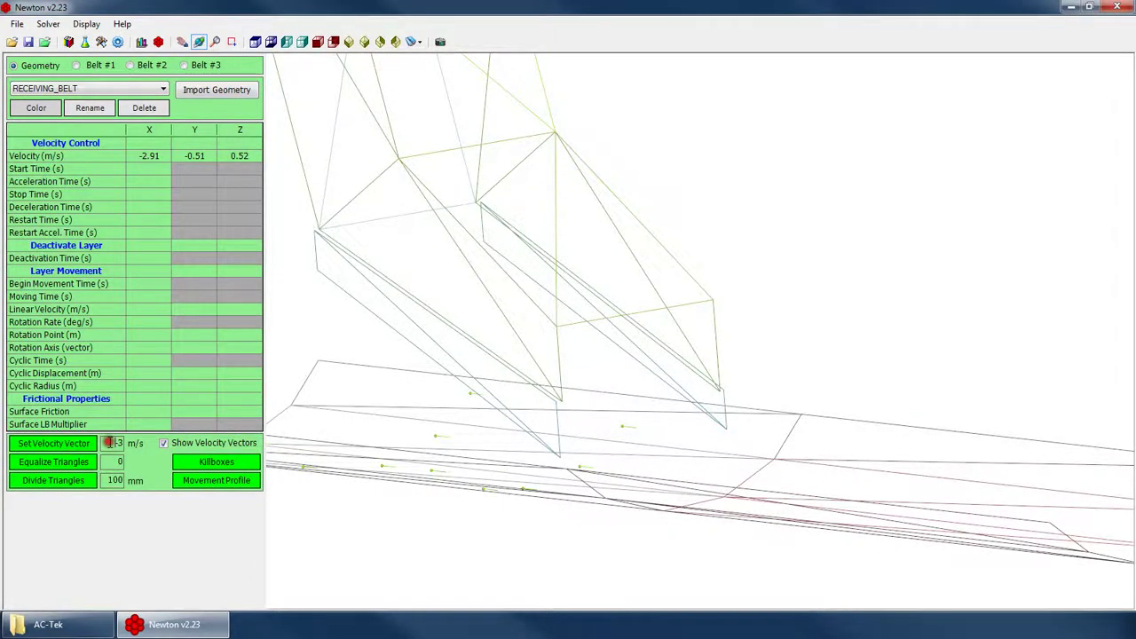
- Apply the -2.91, -0.51, 0.52 velocity to RECEIVING_BELT_EXT, reapplying it to flip direction
{"action": "left_click", "coordinate": [55, 92]}
{"action": "left_click", "coordinate": [66, 121]}
{"action": "left_click_drag", "start_coordinate": [608, 436], "coordinate": [788, 513]}
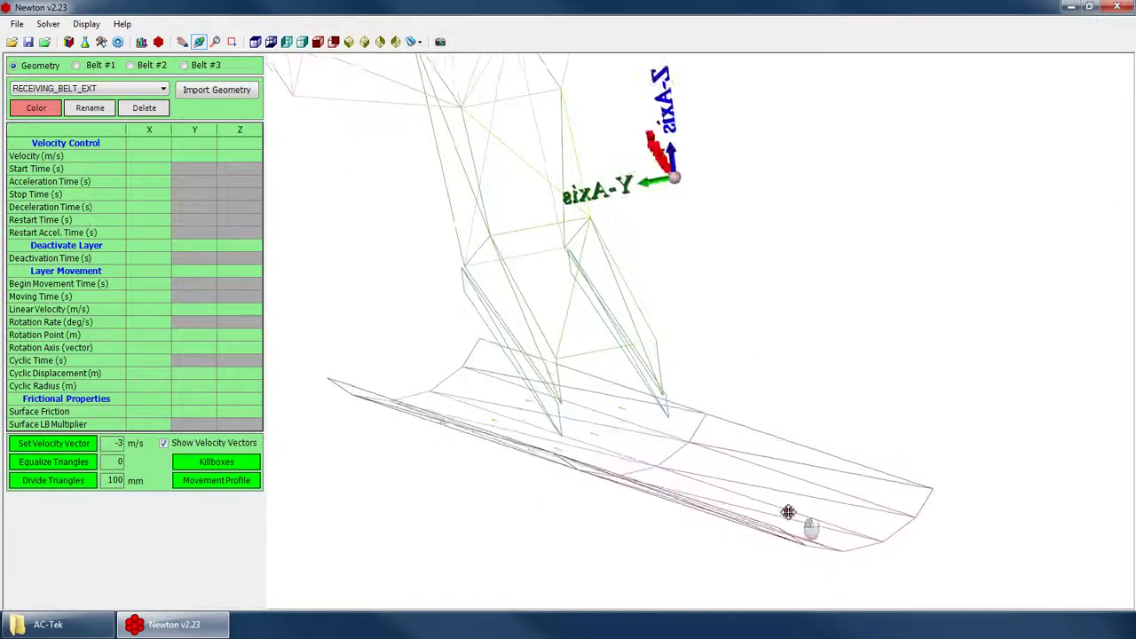
{"action": "left_click", "coordinate": [55, 443]}
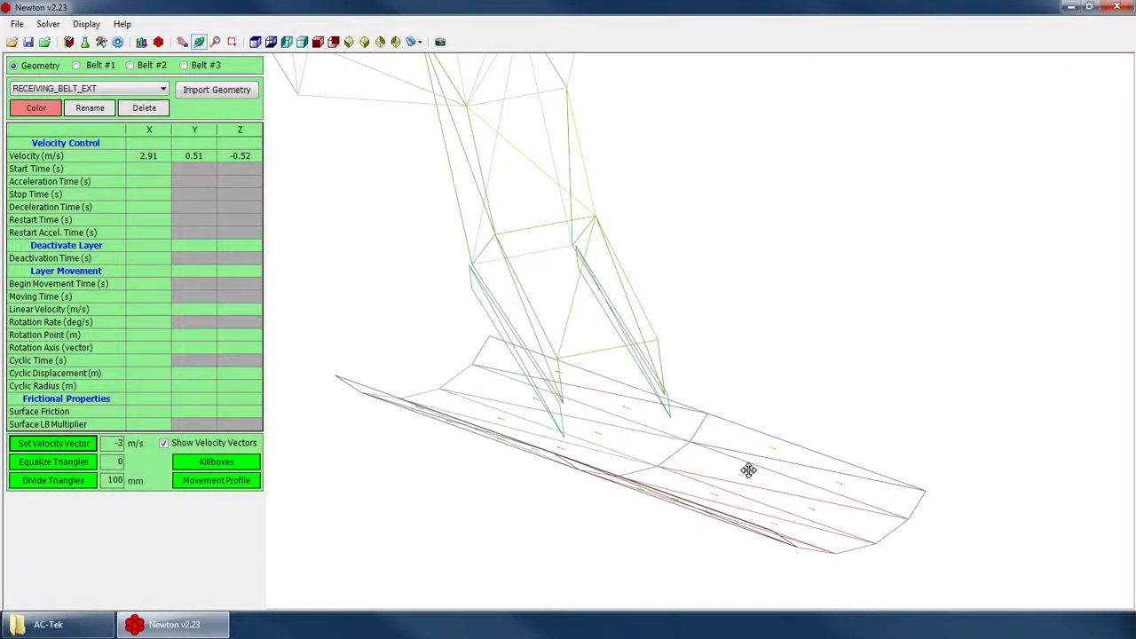
{"action": "left_click_drag", "start_coordinate": [749, 471], "coordinate": [923, 456]}
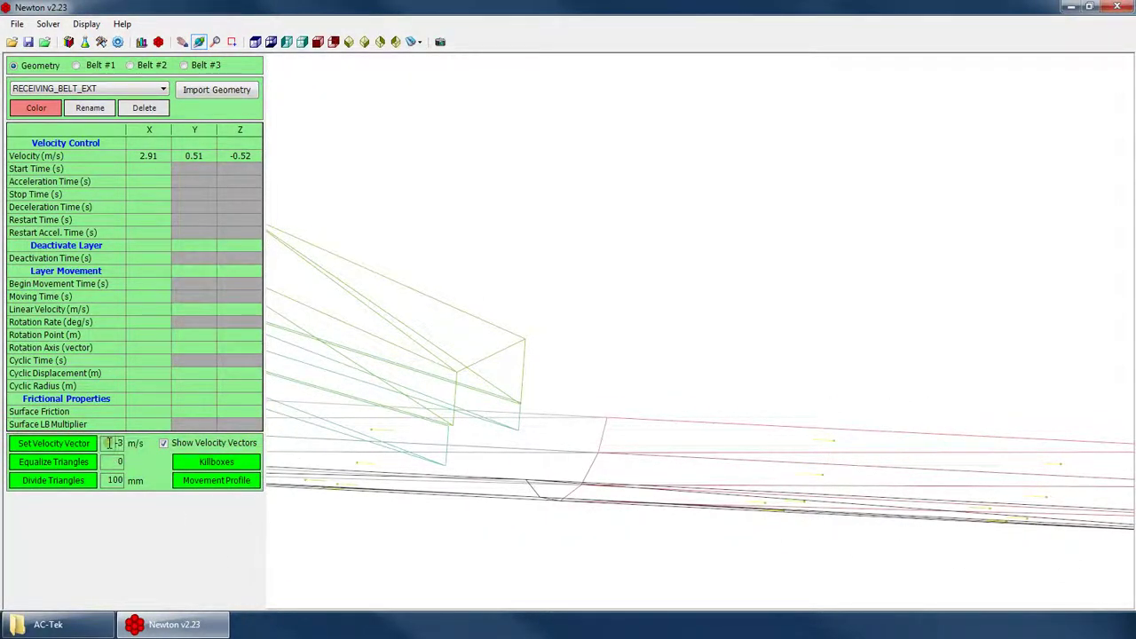
{"action": "left_click", "coordinate": [53, 443]}
{"action": "left_click_drag", "start_coordinate": [719, 470], "coordinate": [515, 399]}
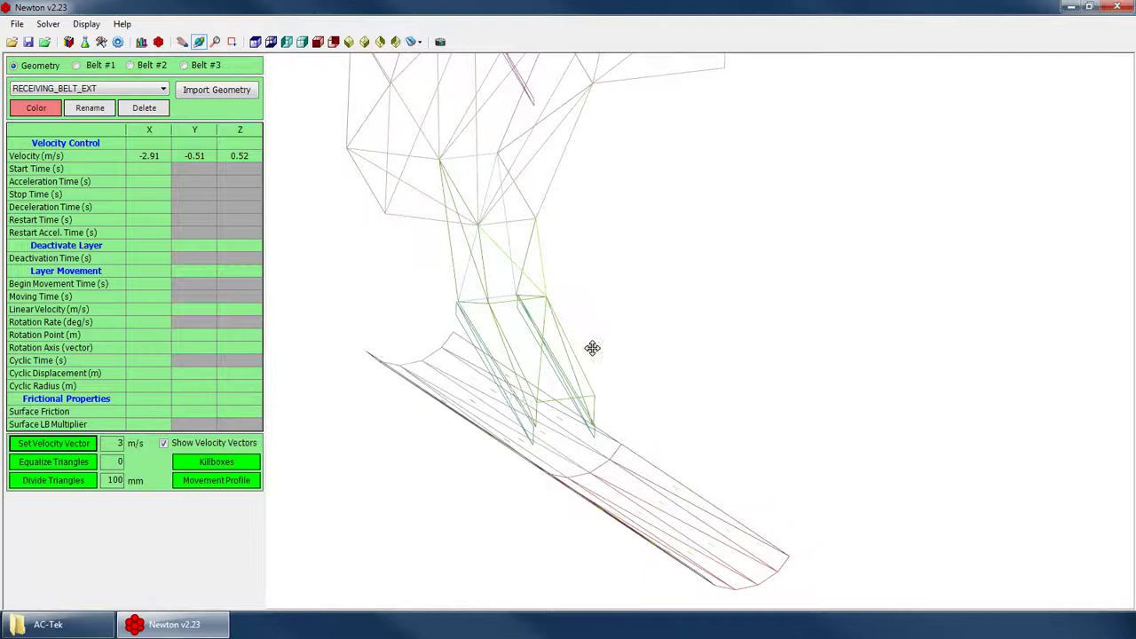
- Orbit the model to inspect the subdivided receiving belt extension mesh
{"action": "left_click_drag", "start_coordinate": [592, 348], "coordinate": [585, 403]}
{"action": "left_click_drag", "start_coordinate": [621, 484], "coordinate": [581, 454]}
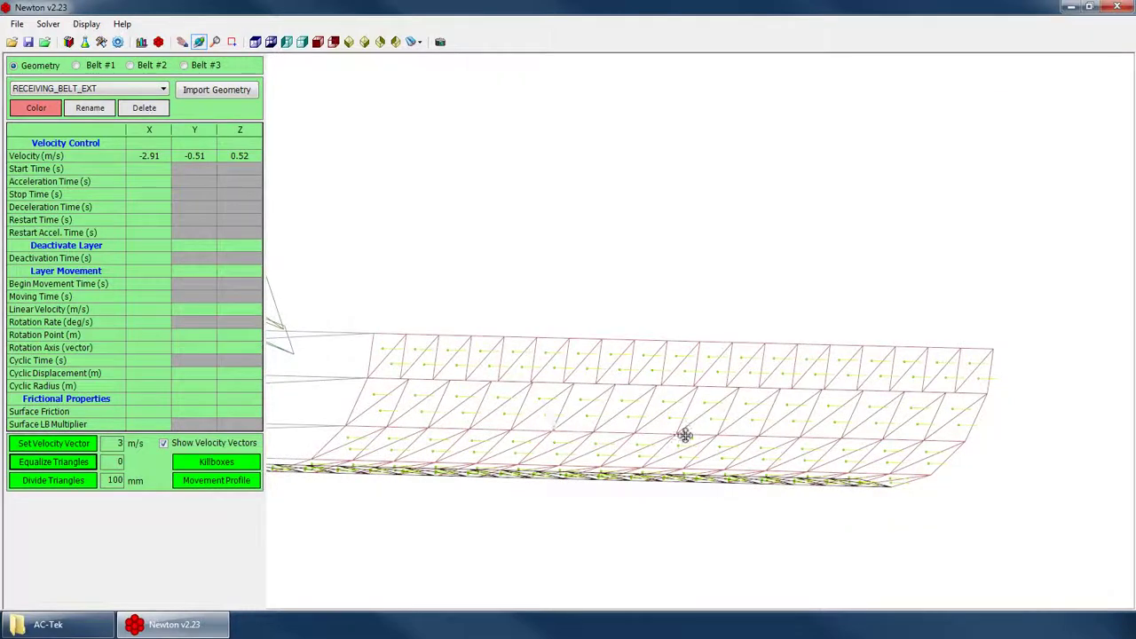
{"action": "left_click_drag", "start_coordinate": [644, 402], "coordinate": [570, 428]}
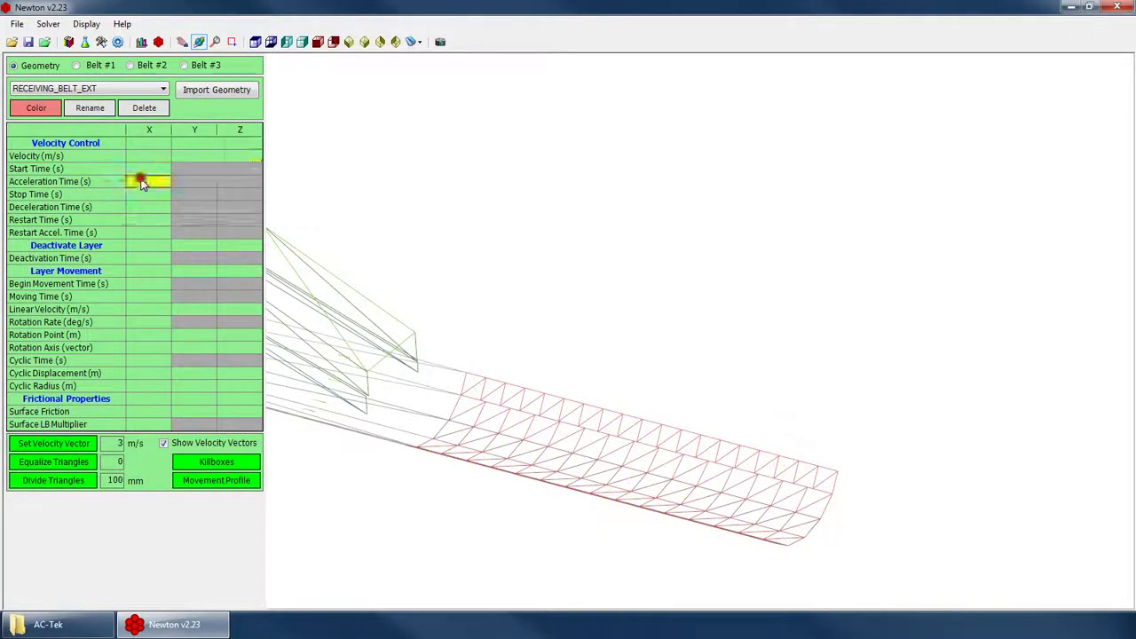
{"action": "left_click_drag", "start_coordinate": [693, 521], "coordinate": [355, 464]}
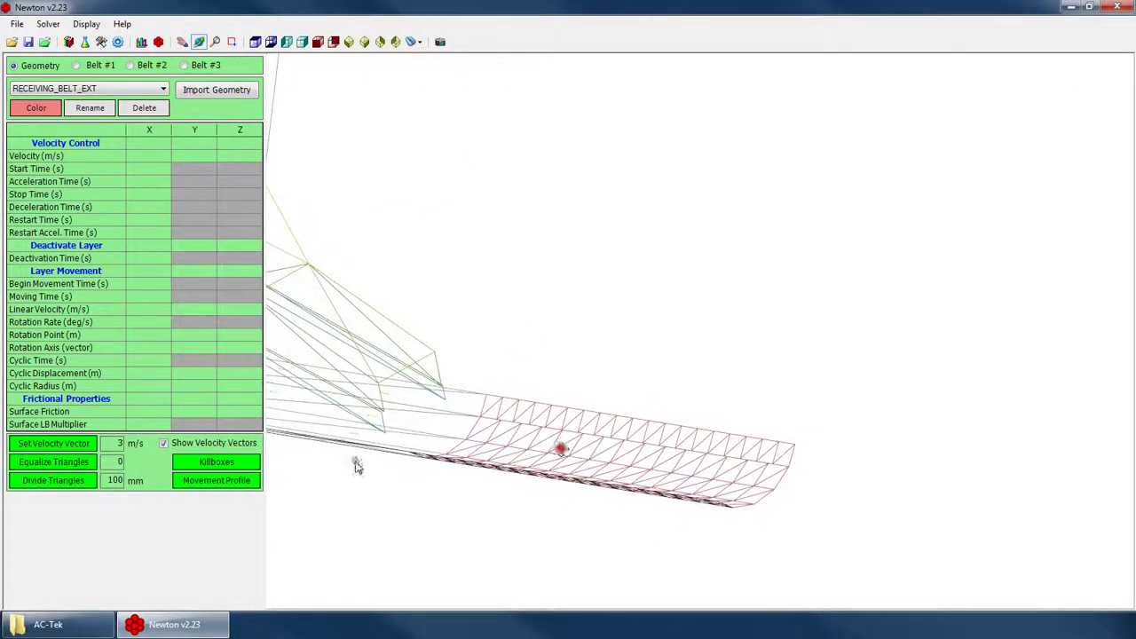
- Apply 3 m/s along the belt extension (0.52, -2.95, 0.00) and orbit to check the arrows
{"action": "left_click", "coordinate": [67, 443]}
{"action": "left_click", "coordinate": [479, 477]}
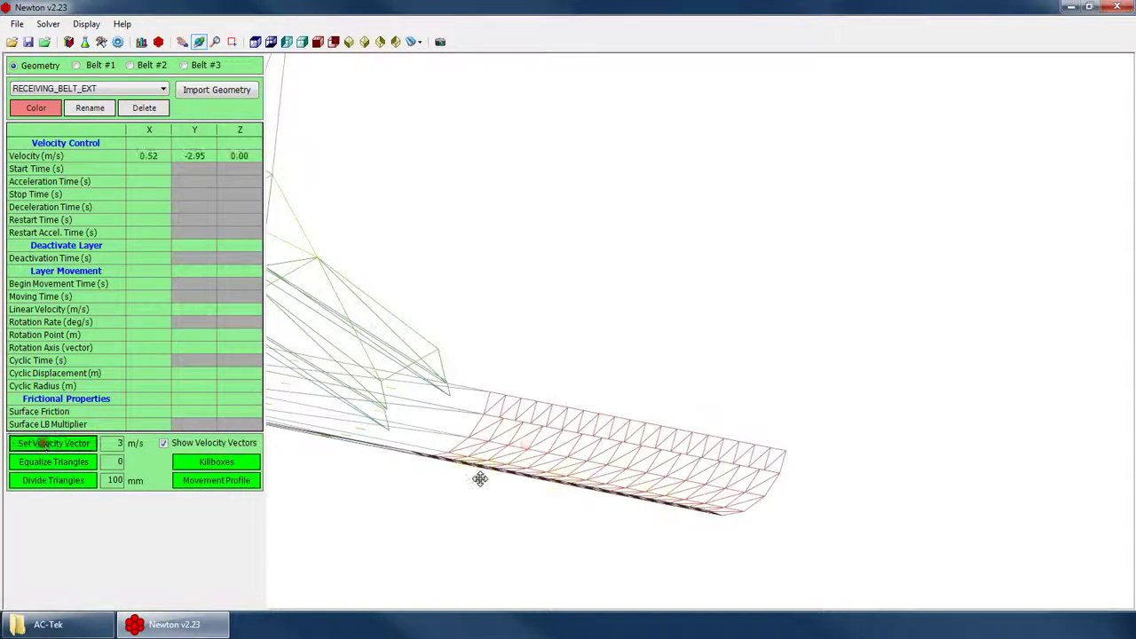
{"action": "left_click_drag", "start_coordinate": [480, 477], "coordinate": [573, 491]}
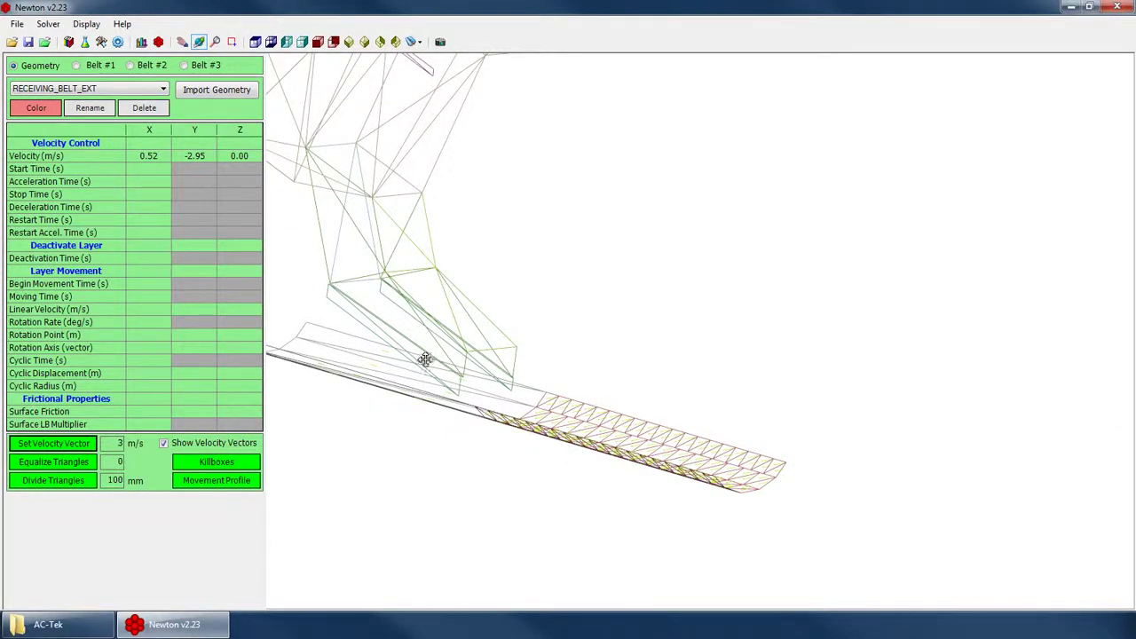
{"action": "left_click_drag", "start_coordinate": [425, 359], "coordinate": [453, 351]}
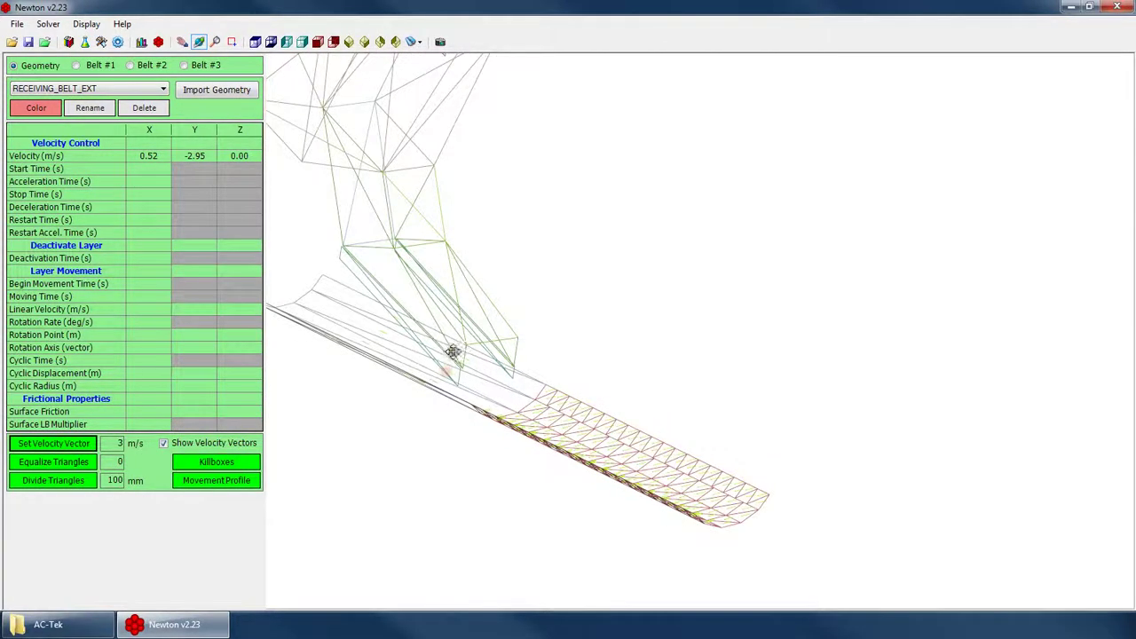
{"action": "left_click_drag", "start_coordinate": [685, 461], "coordinate": [671, 479]}
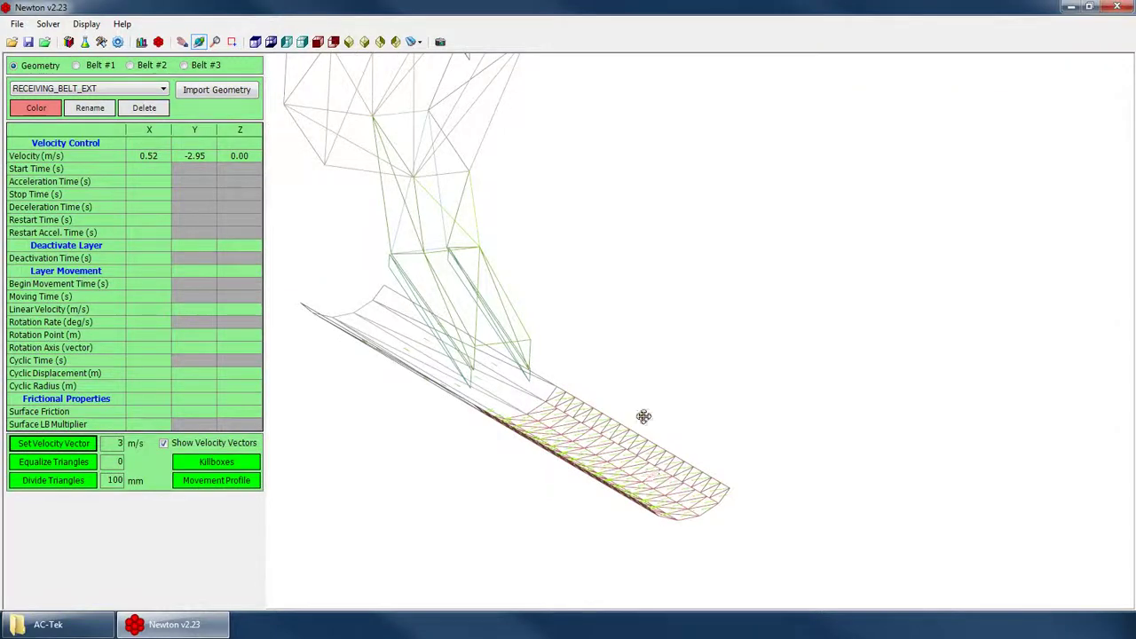
{"action": "left_click_drag", "start_coordinate": [604, 470], "coordinate": [796, 424]}
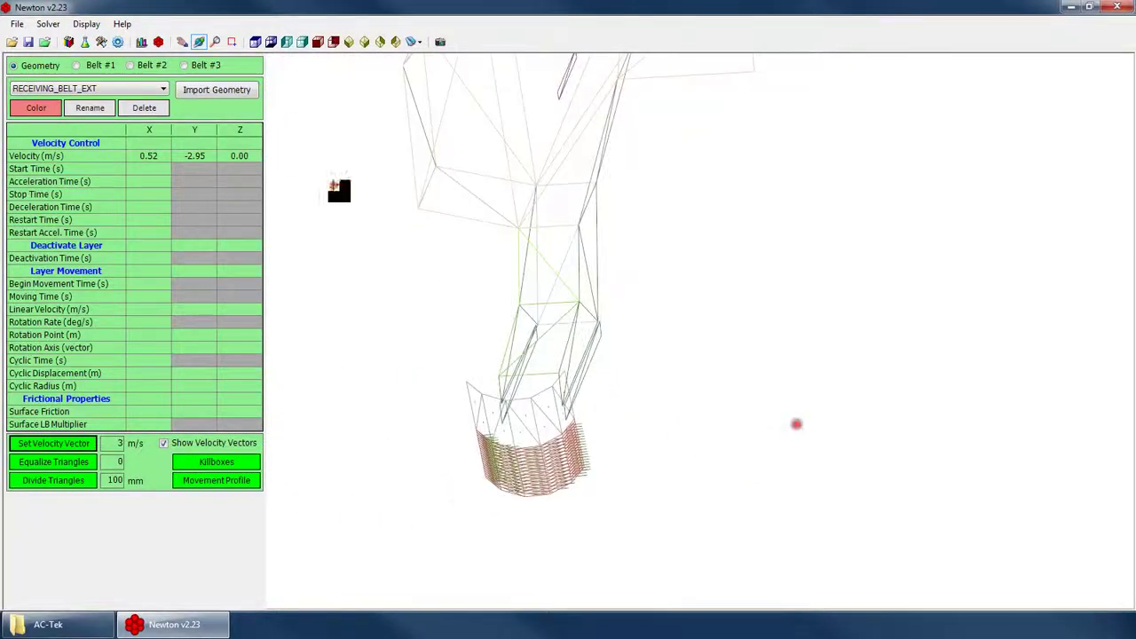
- Re-import test3.dxf, confirming 66 triangles loaded
{"action": "left_click", "coordinate": [227, 89]}
{"action": "left_click", "coordinate": [734, 251]}
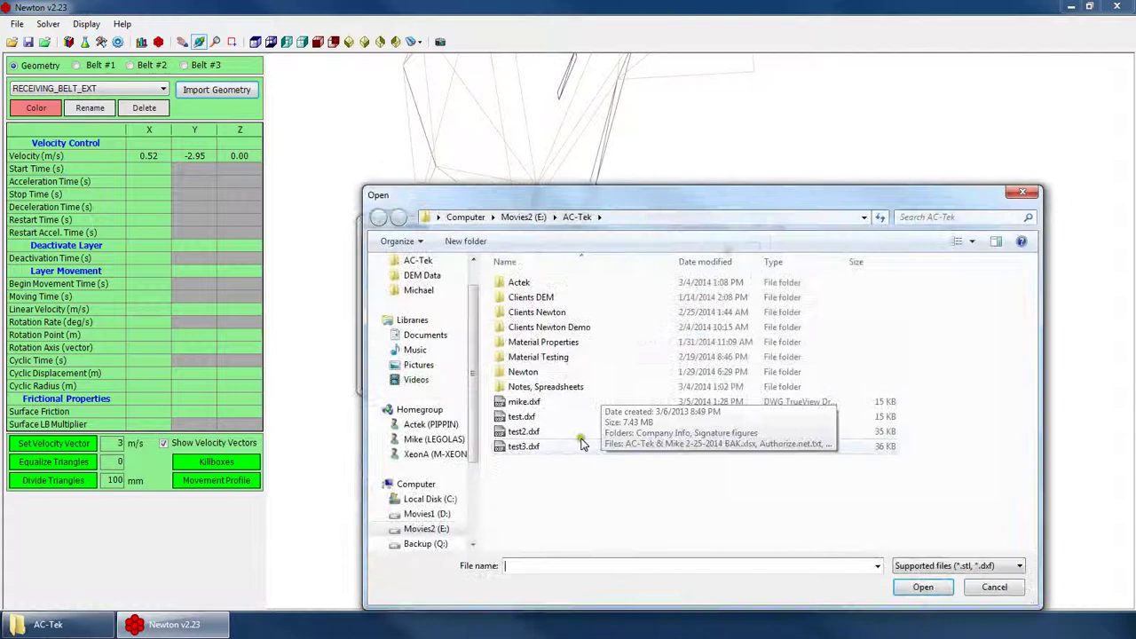
{"action": "left_click", "coordinate": [532, 449]}
{"action": "left_click", "coordinate": [733, 377]}
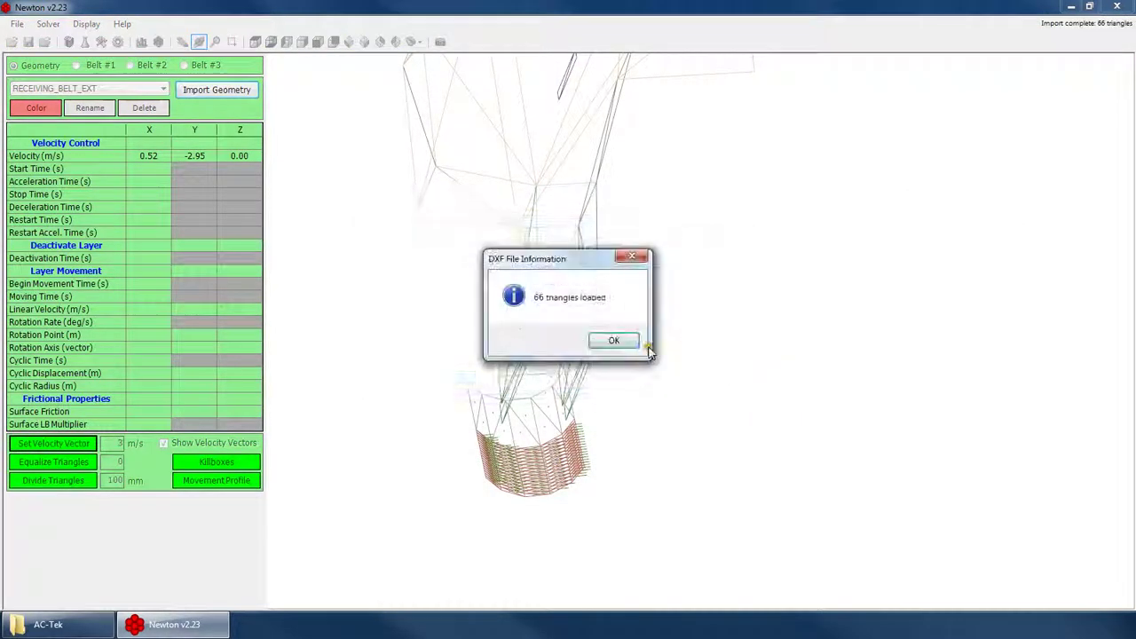
{"action": "left_click", "coordinate": [612, 345]}
{"action": "left_click_drag", "start_coordinate": [612, 346], "coordinate": [629, 471]}
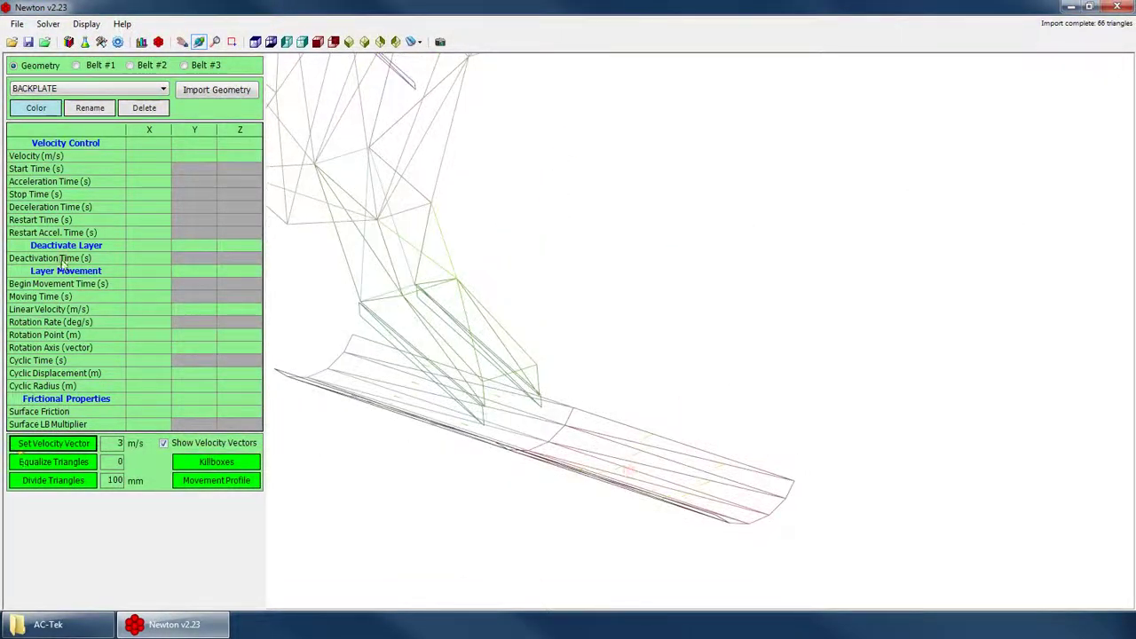
- Apply a surface velocity to RECEIVING_BELT_EXT, aimed along the belt
{"action": "left_click", "coordinate": [88, 89]}
{"action": "left_click", "coordinate": [62, 130]}
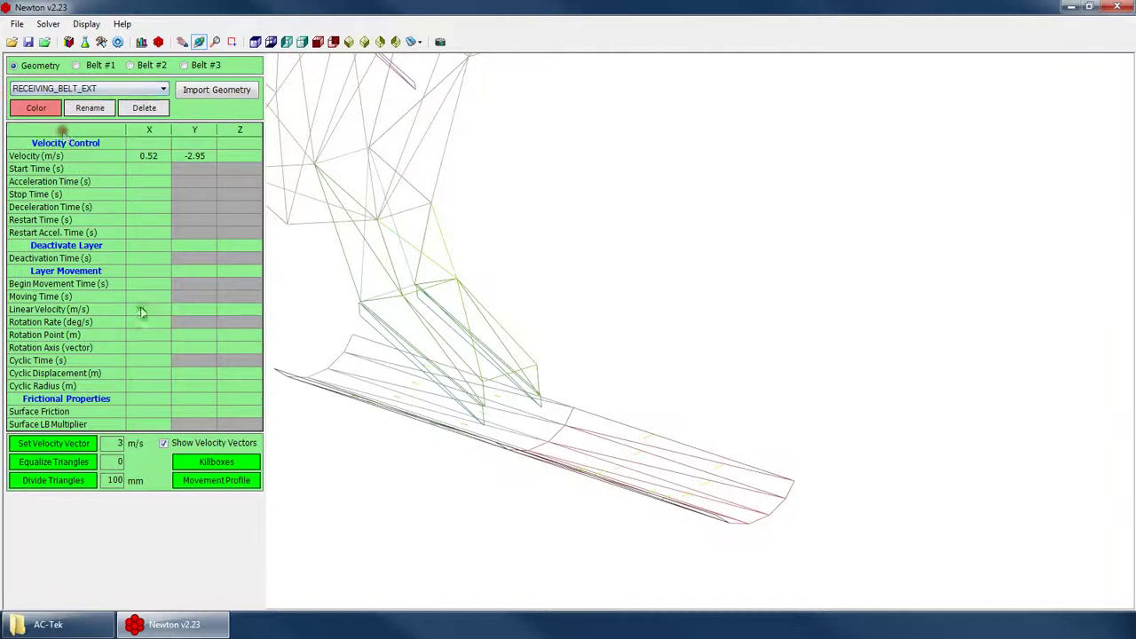
{"action": "left_click", "coordinate": [63, 442]}
{"action": "left_click_drag", "start_coordinate": [660, 467], "coordinate": [608, 459]}
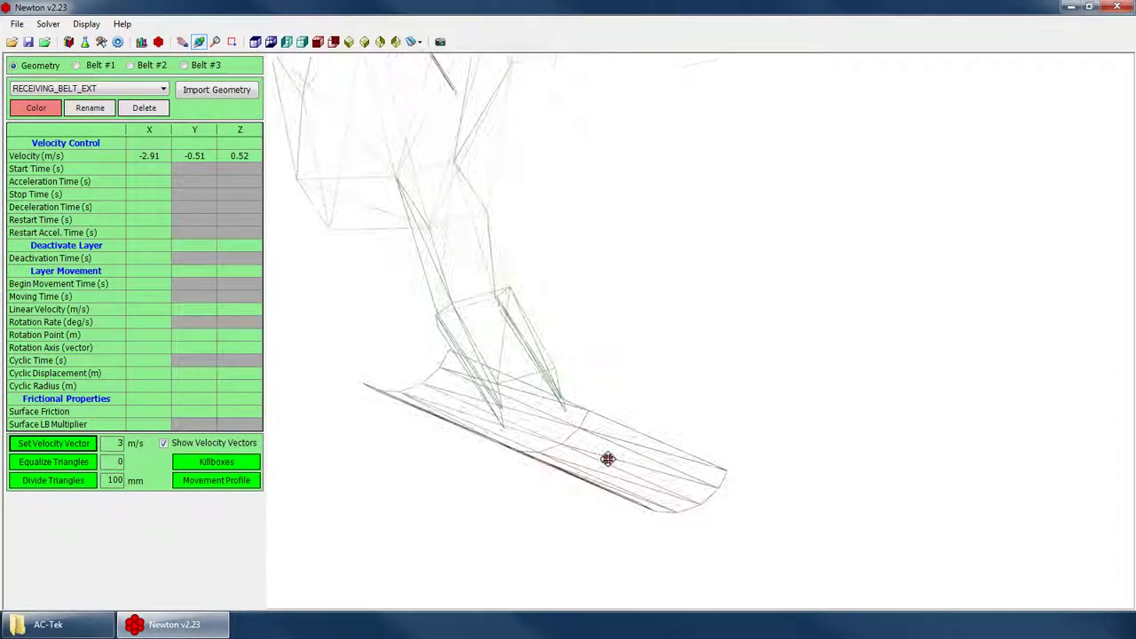
- Equalize and divide the RECEIVING_BELT triangles into a dense mesh, then inspect it
{"action": "left_click", "coordinate": [80, 88]}
{"action": "left_click", "coordinate": [67, 116]}
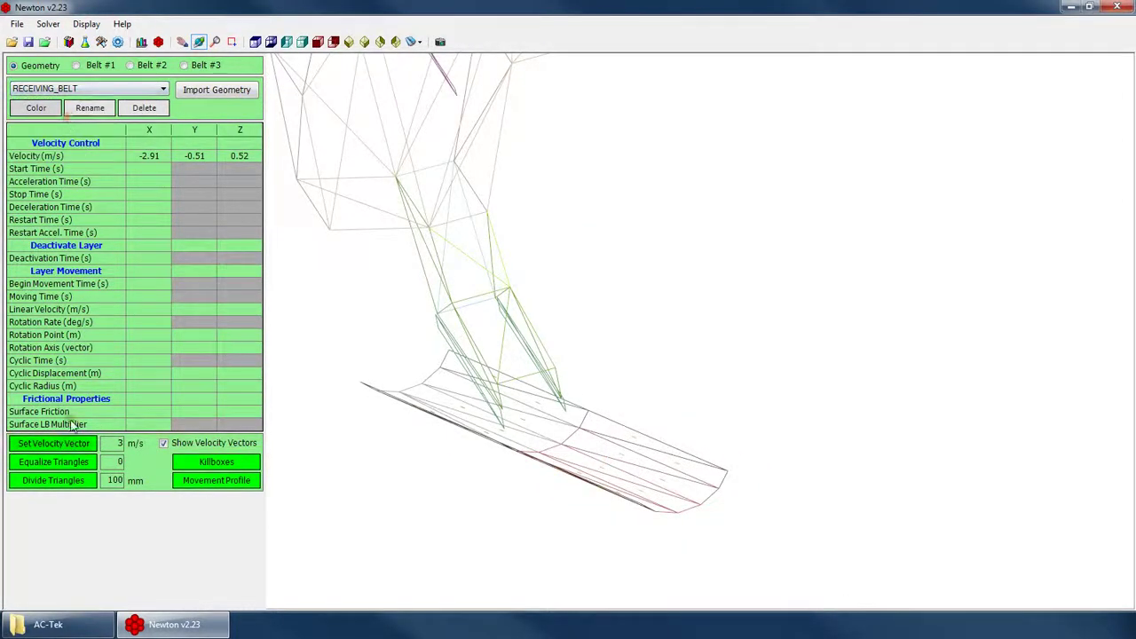
{"action": "left_click", "coordinate": [50, 462]}
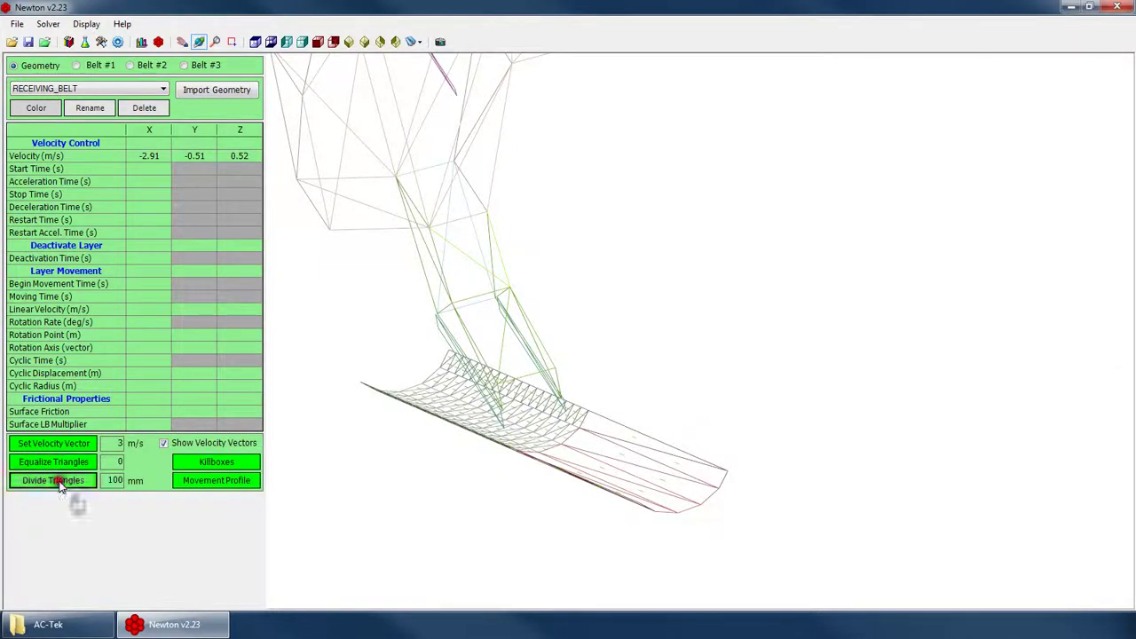
{"action": "left_click", "coordinate": [56, 481]}
{"action": "left_click_drag", "start_coordinate": [497, 444], "coordinate": [578, 477]}
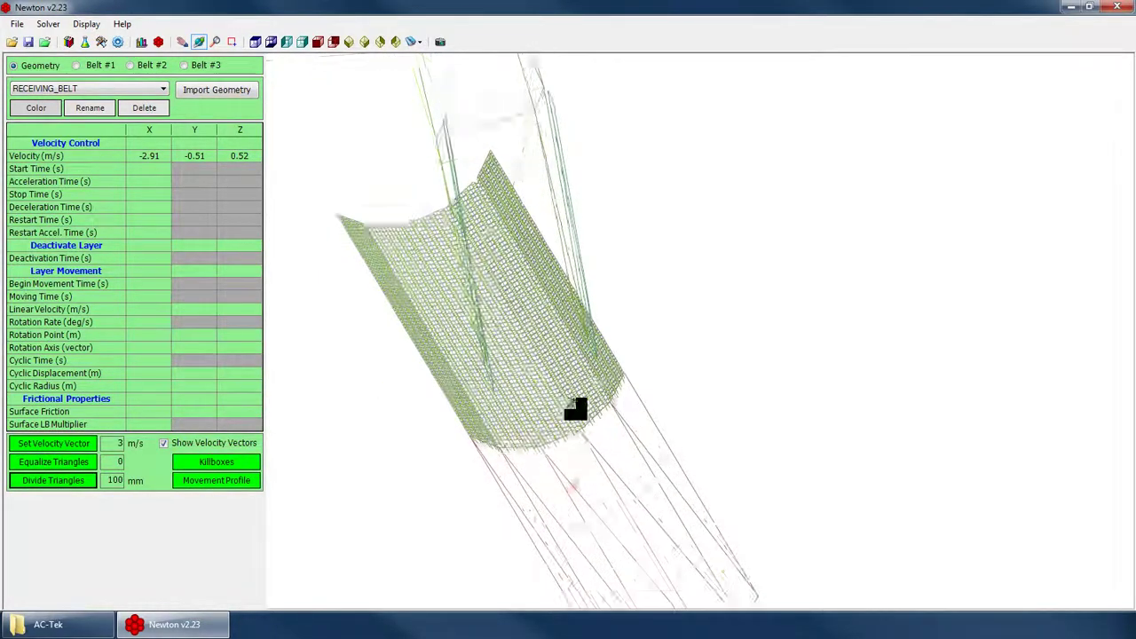
{"action": "scroll", "coordinate": [545, 441], "scroll_direction": "up", "scroll_amount": 6}
{"action": "scroll", "coordinate": [690, 373], "scroll_direction": "down", "scroll_amount": 2}
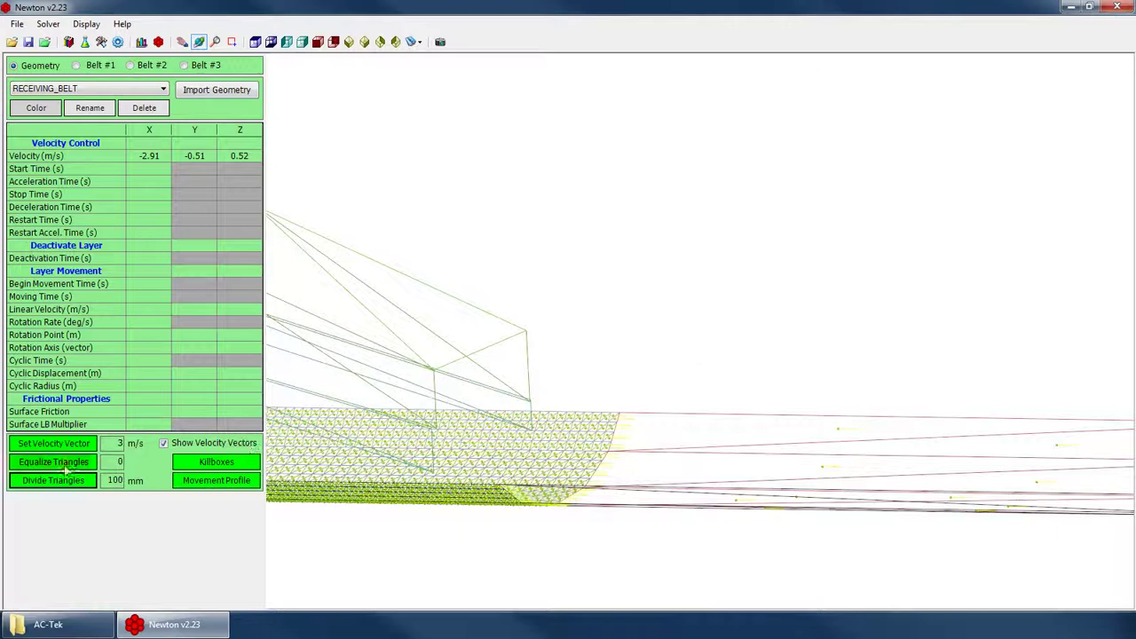
{"action": "left_click_drag", "start_coordinate": [690, 447], "coordinate": [525, 411]}
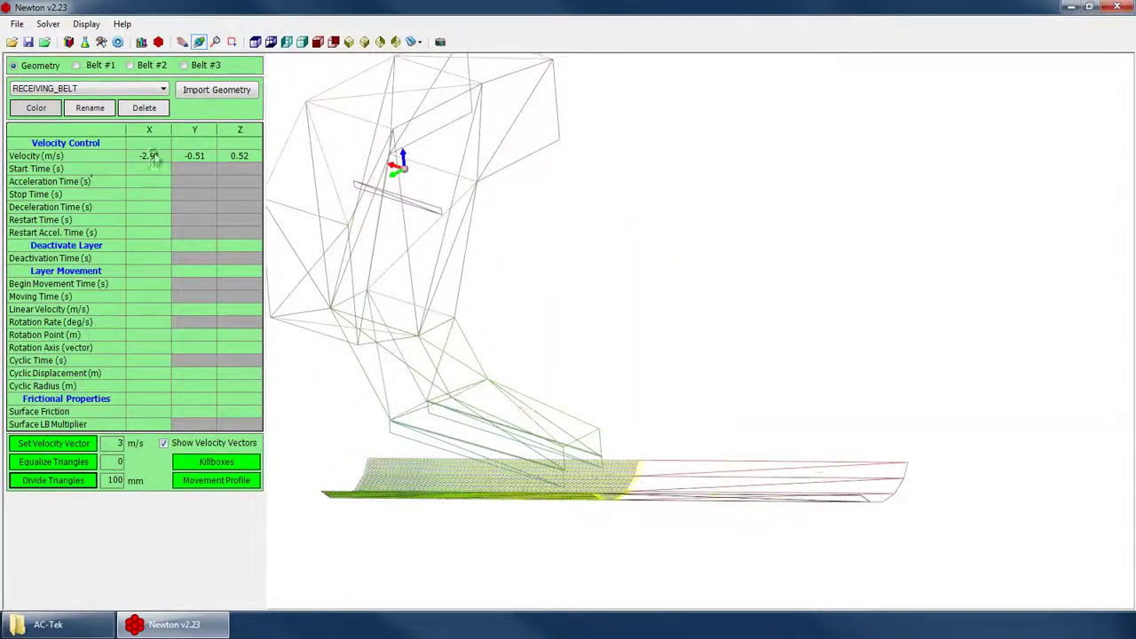
- Select cells in the receiving belt's Velocity and Start Time rows
{"action": "left_click", "coordinate": [194, 157]}
{"action": "left_click", "coordinate": [240, 156]}
{"action": "left_click", "coordinate": [148, 170]}
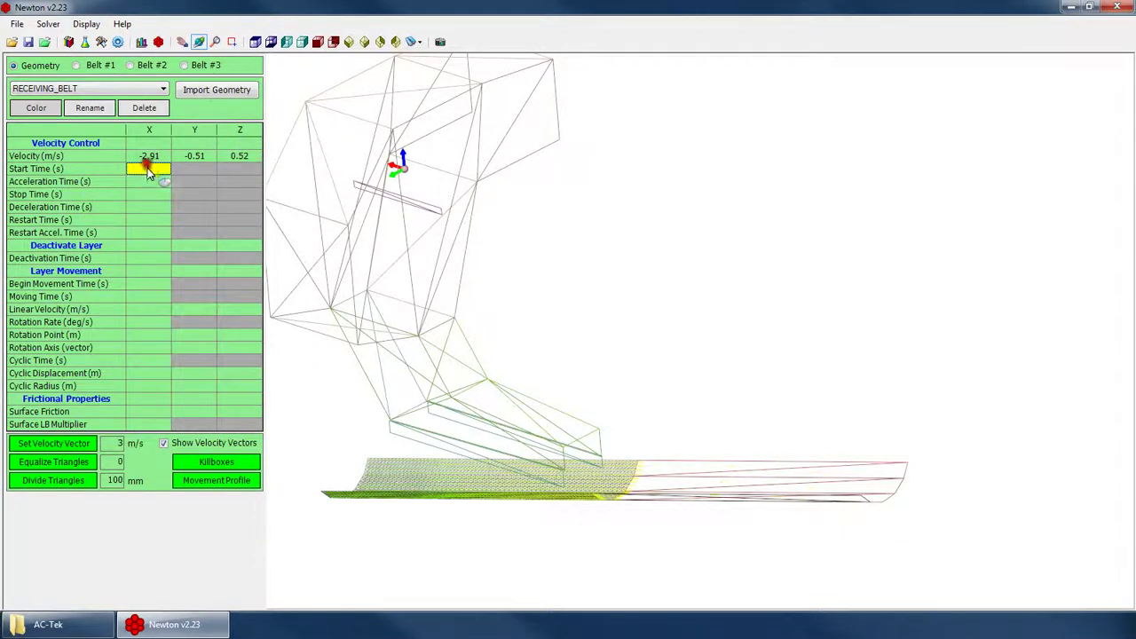
{"action": "left_click", "coordinate": [148, 181]}
{"action": "left_click", "coordinate": [147, 206]}
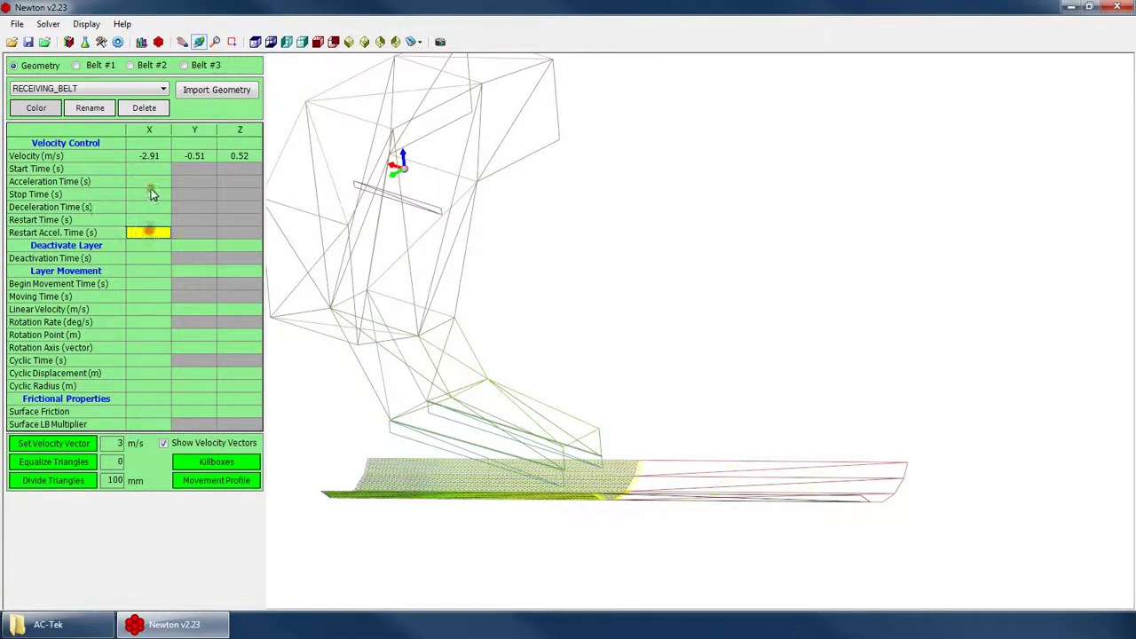
{"action": "left_click", "coordinate": [148, 168]}
{"action": "left_click", "coordinate": [149, 181]}
{"action": "left_click", "coordinate": [195, 156]}
{"action": "left_click", "coordinate": [231, 156]}
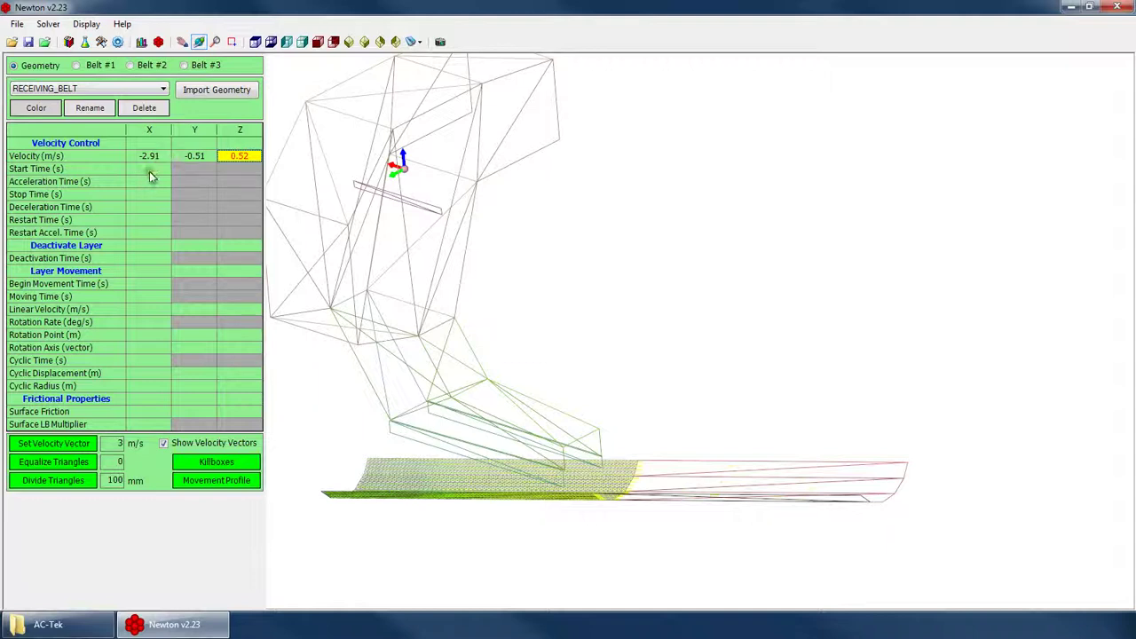
- Enter a 5 s Start Time X for the receiving belt and orbit to view the belts
{"action": "left_click", "coordinate": [150, 171]}
{"action": "type", "text": "56"}
{"action": "mouse_move", "coordinate": [625, 491]}
{"action": "left_mouse_down"}
{"action": "mouse_move", "coordinate": [761, 449]}
{"action": "mouse_move", "coordinate": [793, 426]}
{"action": "mouse_move", "coordinate": [779, 436]}
{"action": "mouse_move", "coordinate": [789, 411]}
{"action": "mouse_move", "coordinate": [755, 411]}
{"action": "mouse_move", "coordinate": [638, 473]}
{"action": "mouse_move", "coordinate": [635, 497]}
{"action": "left_mouse_up"}
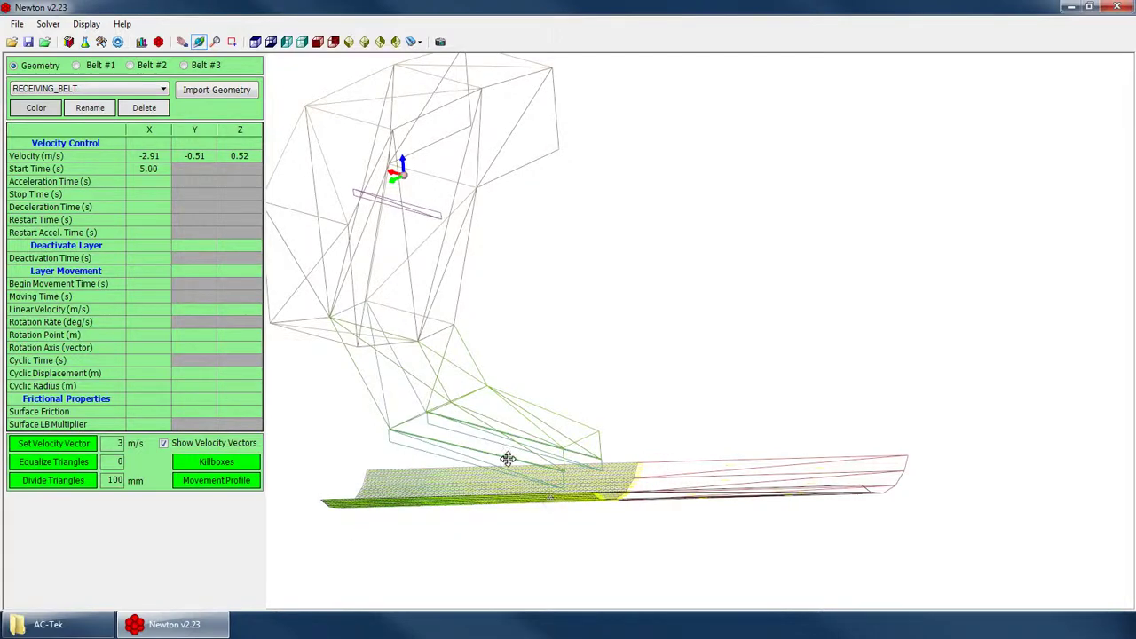
- Set the receiving belt's acceleration time to 10 seconds
{"action": "left_click_drag", "start_coordinate": [507, 459], "coordinate": [548, 455]}
{"action": "left_click", "coordinate": [148, 181]}
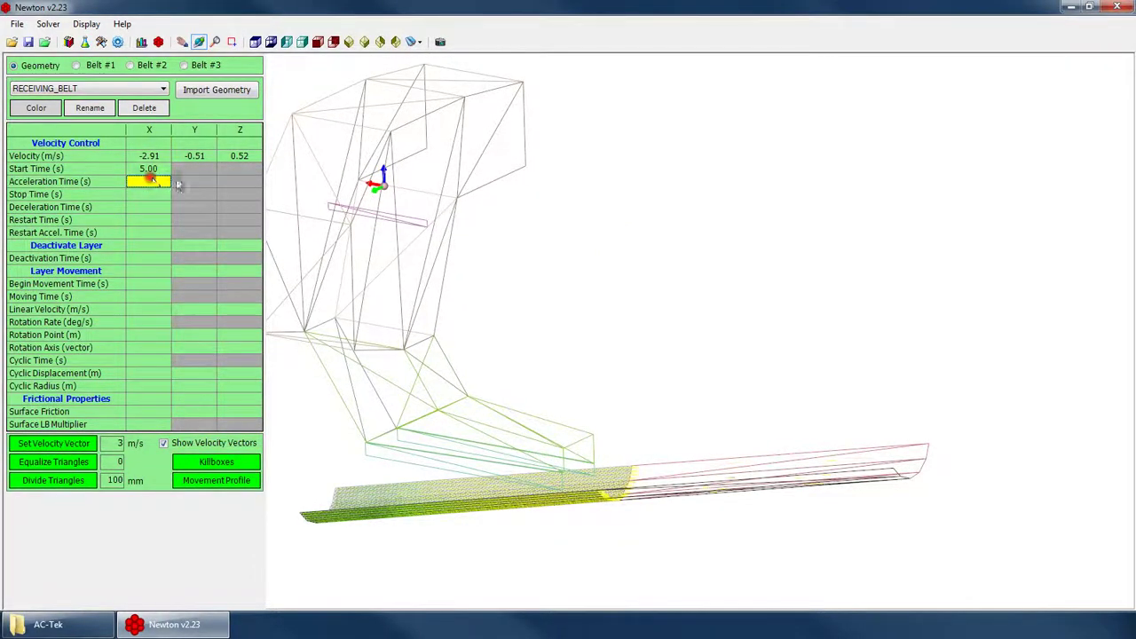
{"action": "type", "text": "5"}
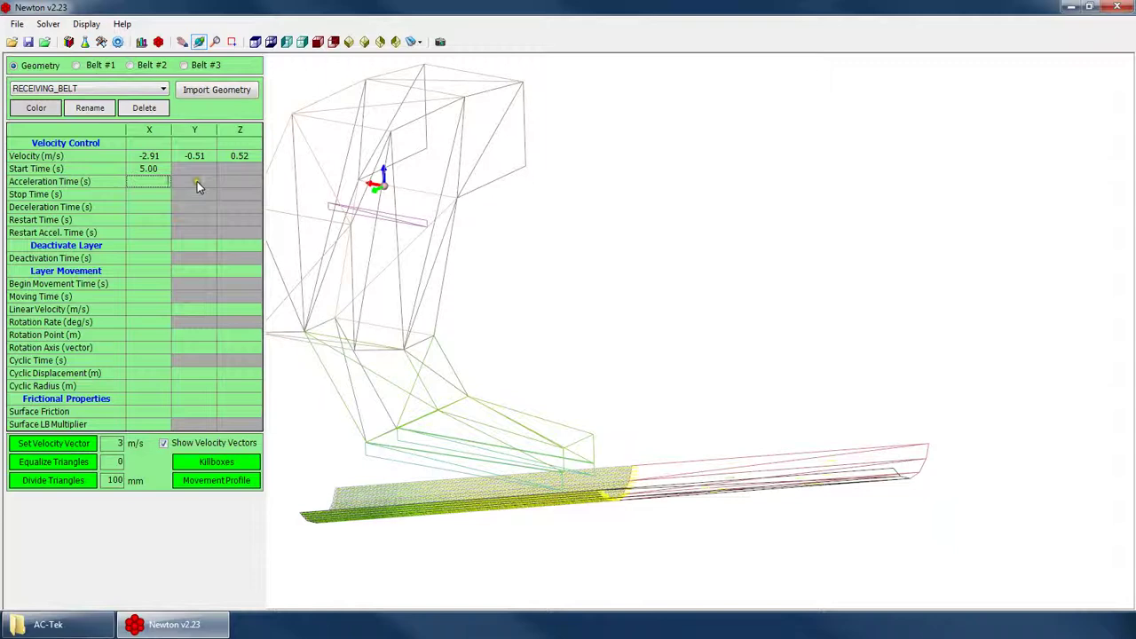
{"action": "type", "text": "10"}
{"action": "key", "text": "Return"}
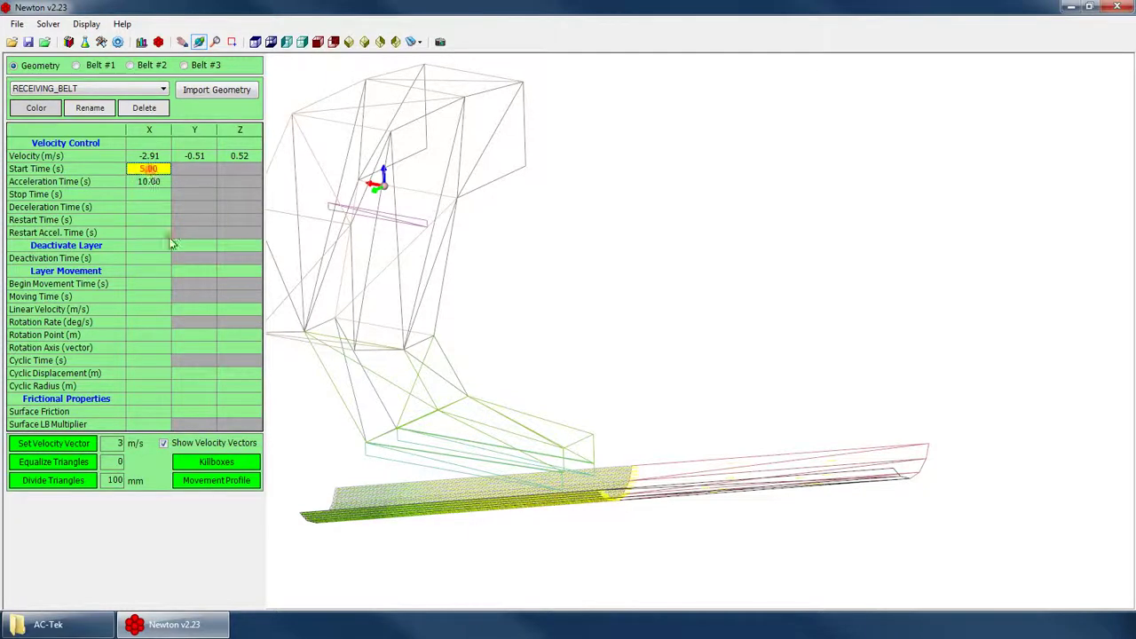
- Review the belt's 5 s start and 10 s acceleration times while rotating the model view
{"action": "left_click", "coordinate": [148, 181]}
{"action": "left_click_drag", "start_coordinate": [609, 476], "coordinate": [621, 499]}
{"action": "left_click", "coordinate": [150, 172]}
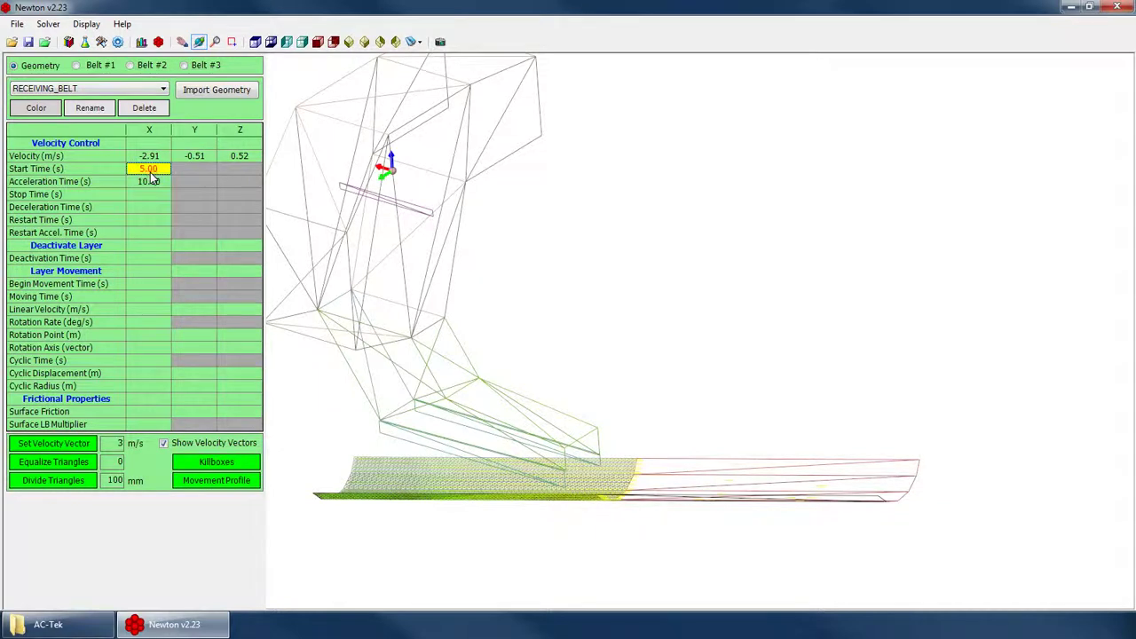
{"action": "left_click", "coordinate": [153, 182]}
{"action": "left_click", "coordinate": [149, 174]}
{"action": "left_click", "coordinate": [153, 186]}
{"action": "left_click", "coordinate": [153, 194]}
{"action": "left_click", "coordinate": [151, 183]}
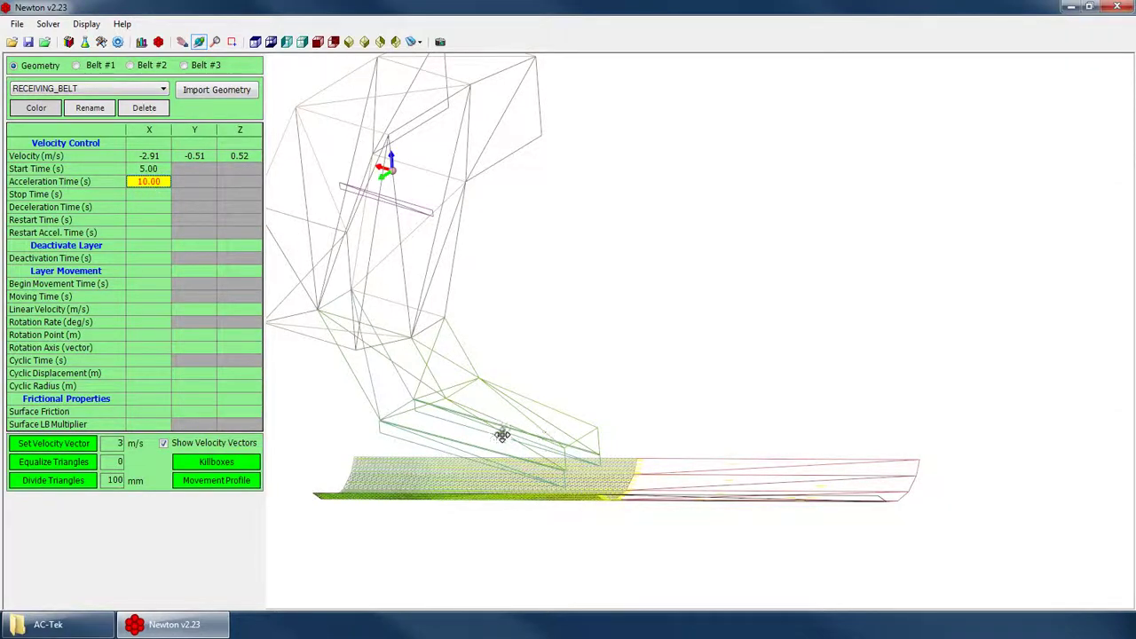
{"action": "left_click_drag", "start_coordinate": [538, 502], "coordinate": [477, 429]}
{"action": "left_click", "coordinate": [147, 182]}
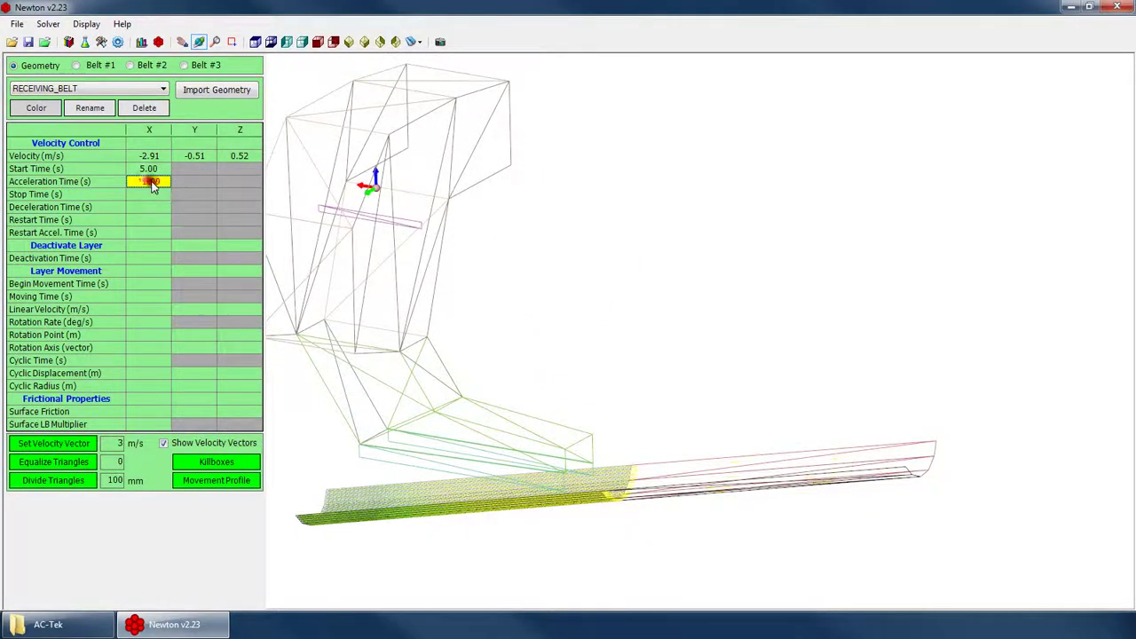
{"action": "left_click_drag", "start_coordinate": [766, 510], "coordinate": [631, 457]}
- Set the receiving belt's stop time to 20 seconds
{"action": "left_click", "coordinate": [148, 195]}
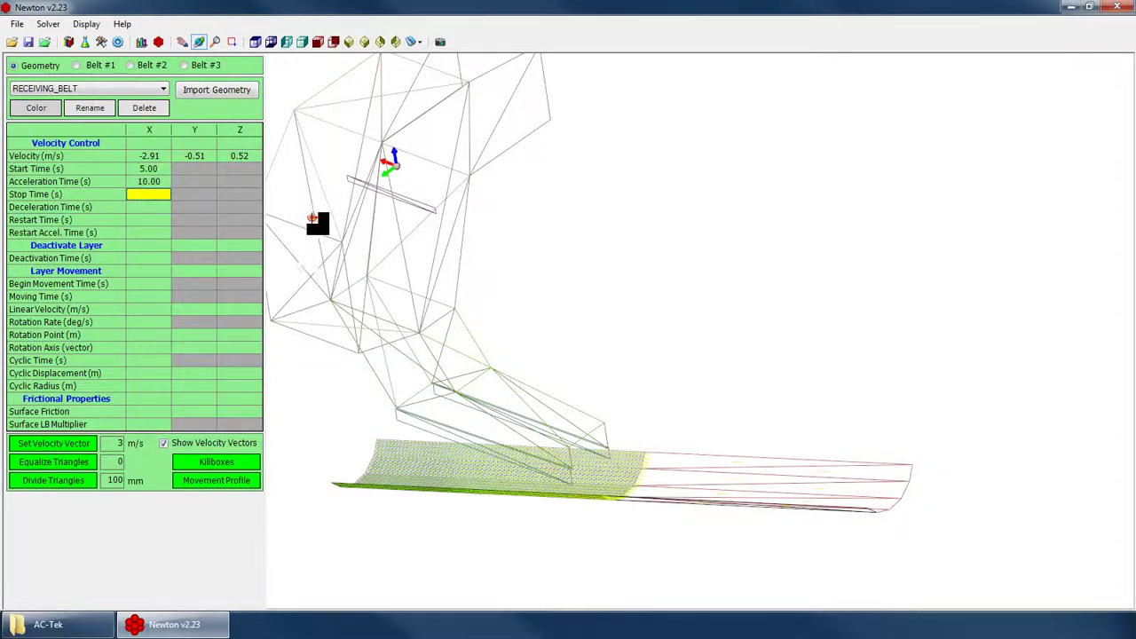
{"action": "type", "text": "20"}
{"action": "key", "text": "Return"}
- Check the 5 s start and 20 s stop times and move to the deceleration time cell
{"action": "left_click", "coordinate": [153, 169]}
{"action": "left_click", "coordinate": [152, 194]}
{"action": "left_click", "coordinate": [145, 206]}
{"action": "left_click", "coordinate": [151, 194]}
{"action": "left_click", "coordinate": [157, 207]}
- Give the receiving belt a 45 s restart time and 10 s restart acceleration time
{"action": "left_click", "coordinate": [142, 207]}
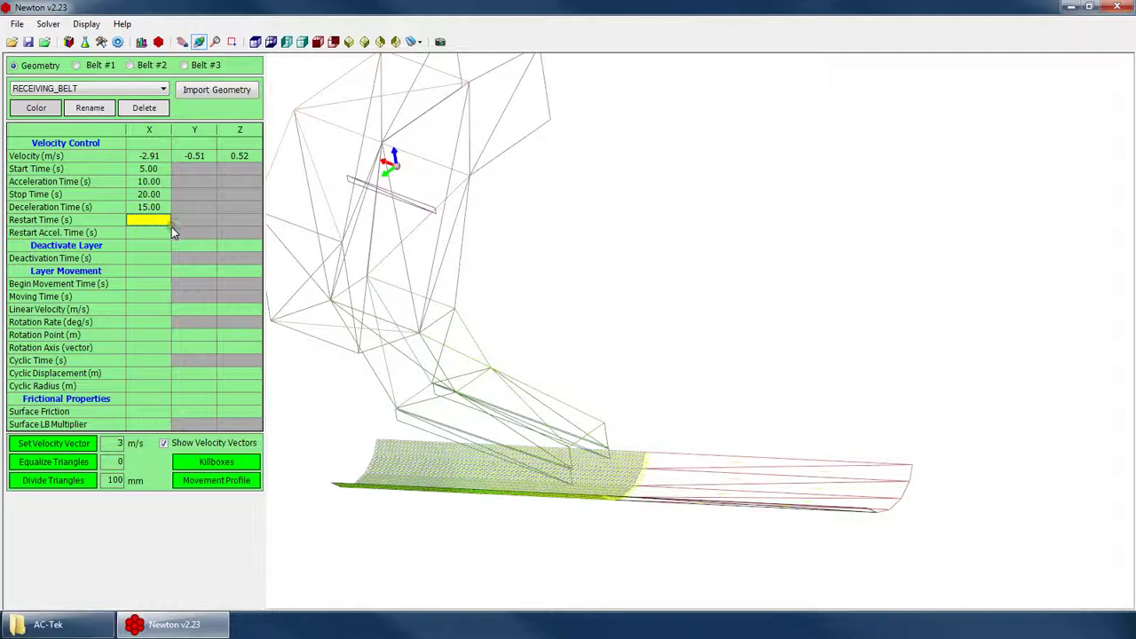
{"action": "left_click", "coordinate": [171, 225]}
{"action": "type", "text": "45"}
{"action": "key", "text": "Return"}
{"action": "left_click", "coordinate": [164, 234]}
{"action": "type", "text": "10"}
{"action": "key", "text": "Return"}
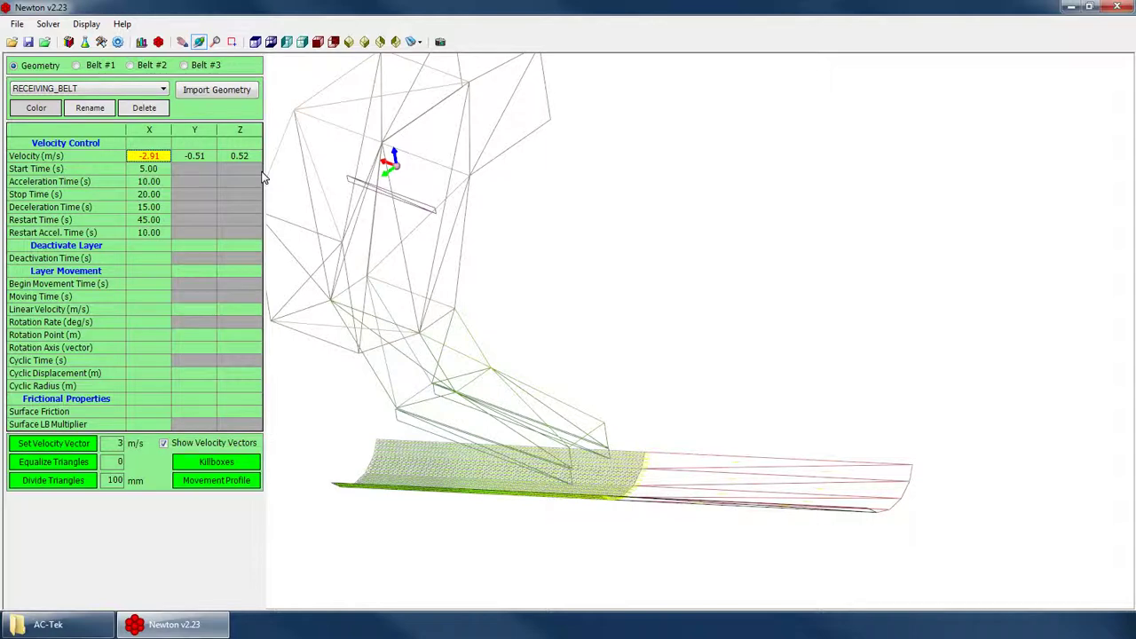
- Review the receiving belt's velocity, stop and deceleration values from a new angle
{"action": "left_click", "coordinate": [144, 194]}
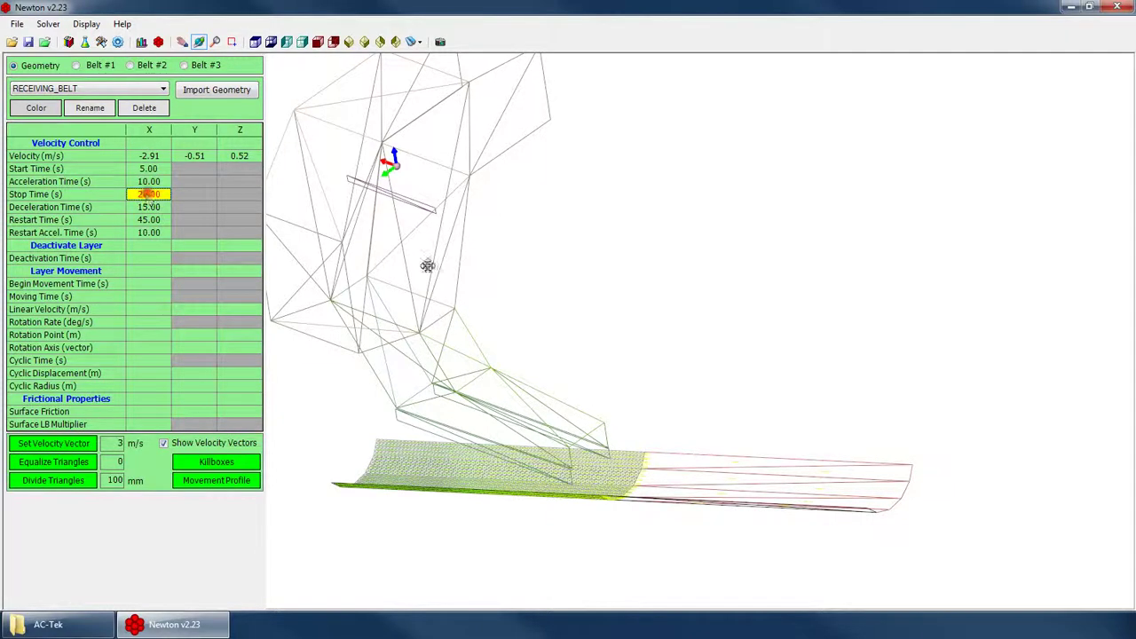
{"action": "left_click_drag", "start_coordinate": [591, 415], "coordinate": [541, 444]}
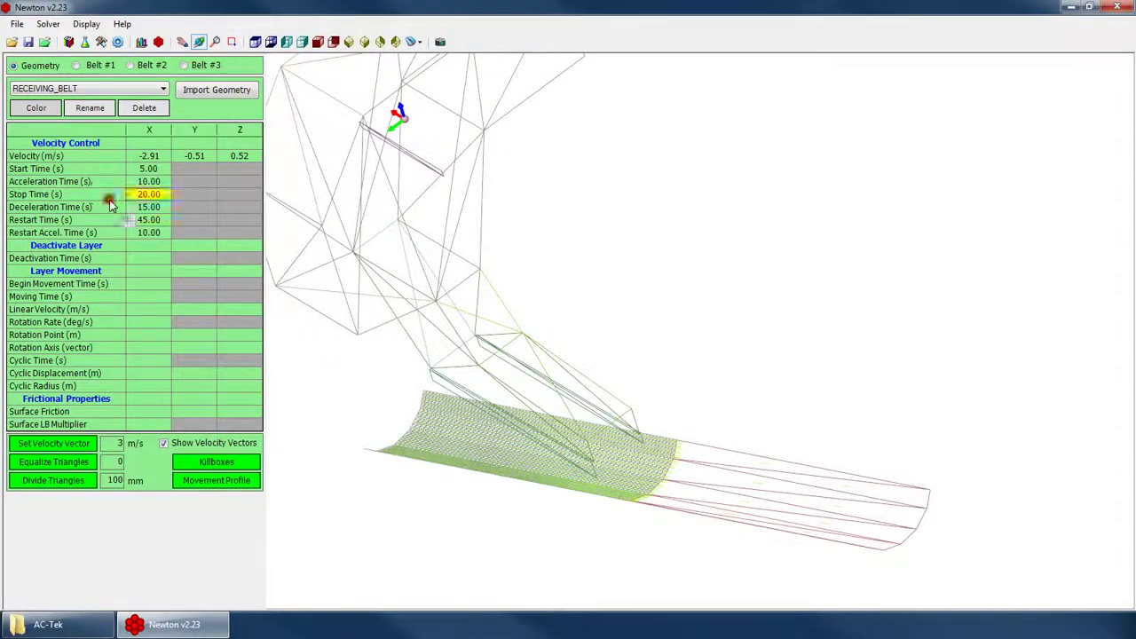
{"action": "left_click", "coordinate": [144, 157]}
{"action": "left_click", "coordinate": [239, 156]}
{"action": "left_click", "coordinate": [149, 155]}
{"action": "left_click", "coordinate": [149, 207]}
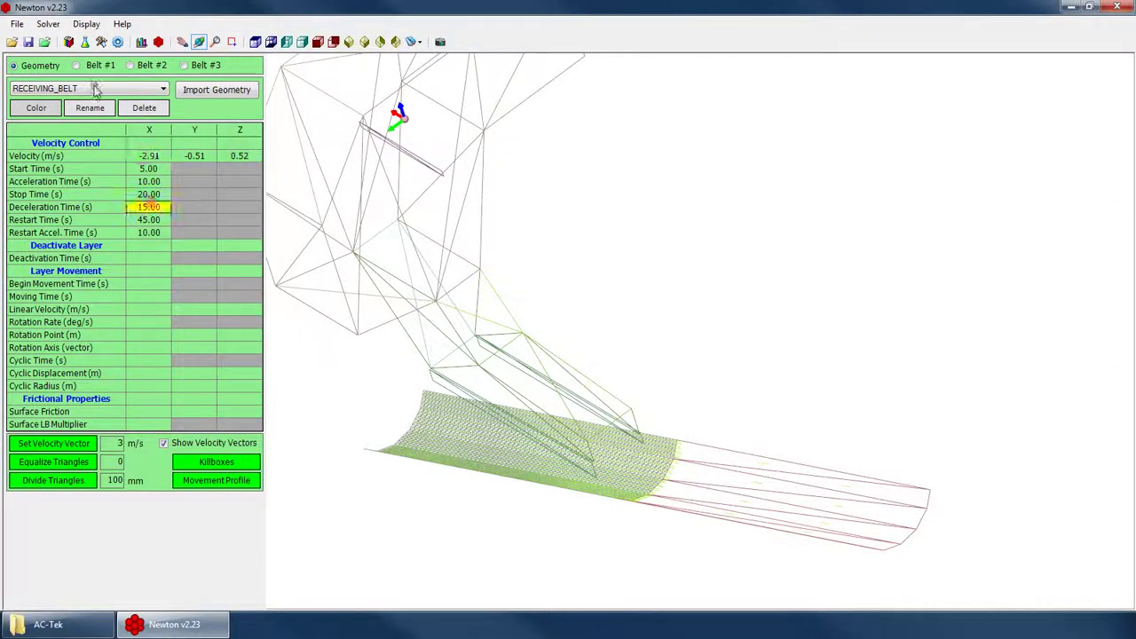
{"action": "left_click", "coordinate": [94, 89]}
{"action": "left_click", "coordinate": [96, 92]}
- Switch to Belt #2 and review its timing values
{"action": "left_click", "coordinate": [148, 66]}
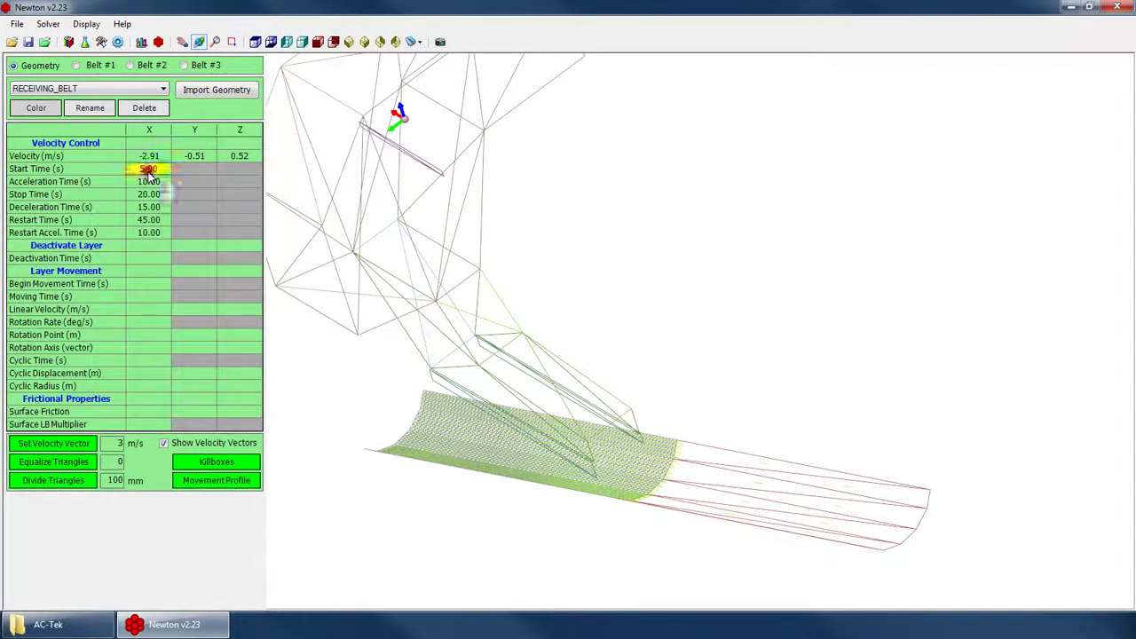
{"action": "left_click", "coordinate": [149, 181]}
{"action": "left_click", "coordinate": [149, 194]}
{"action": "left_click", "coordinate": [149, 207]}
{"action": "left_click", "coordinate": [149, 219]}
{"action": "left_click", "coordinate": [149, 233]}
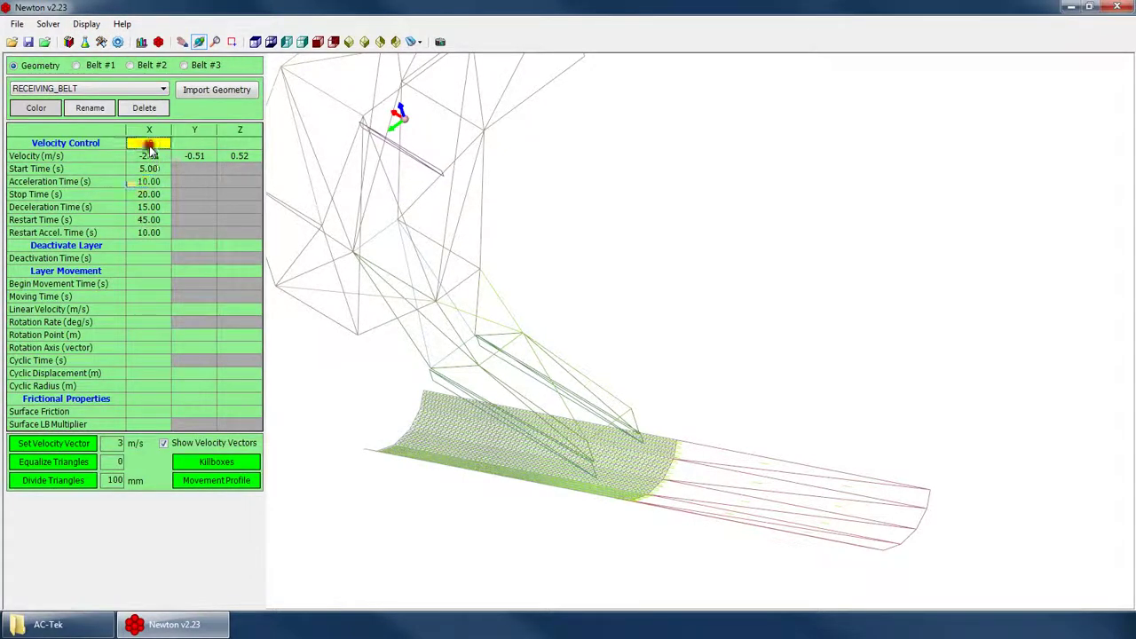
- Minimize Newton and open ChuteFill MF 40-100mm fs3.avi from the AC-Tek folder
{"action": "double_click", "coordinate": [803, 7]}
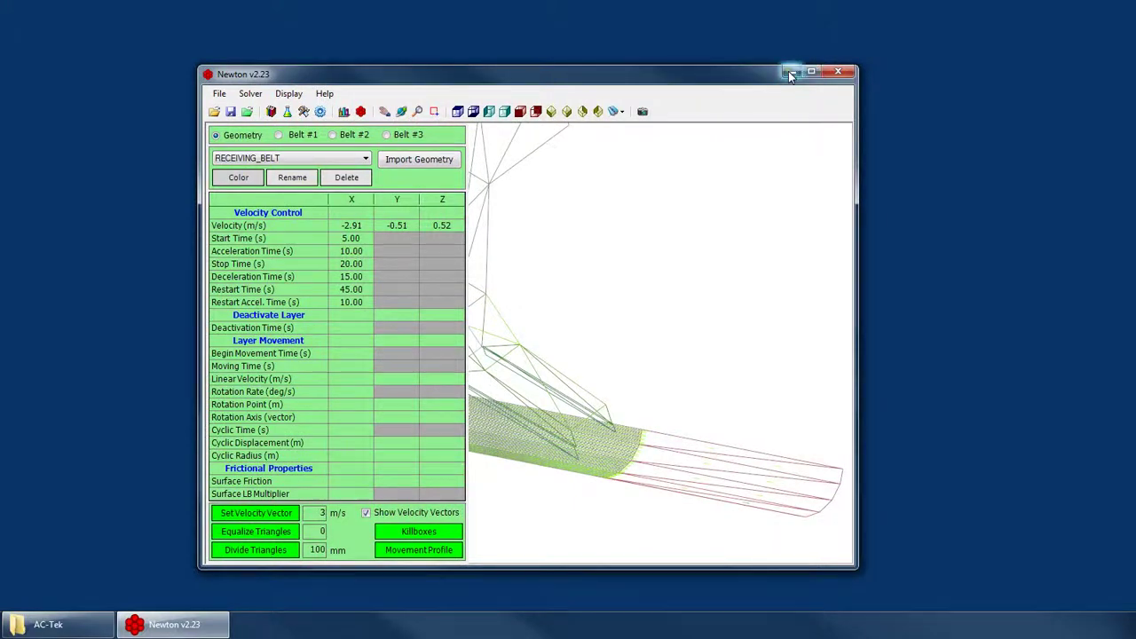
{"action": "left_click", "coordinate": [790, 72]}
{"action": "left_click", "coordinate": [60, 624]}
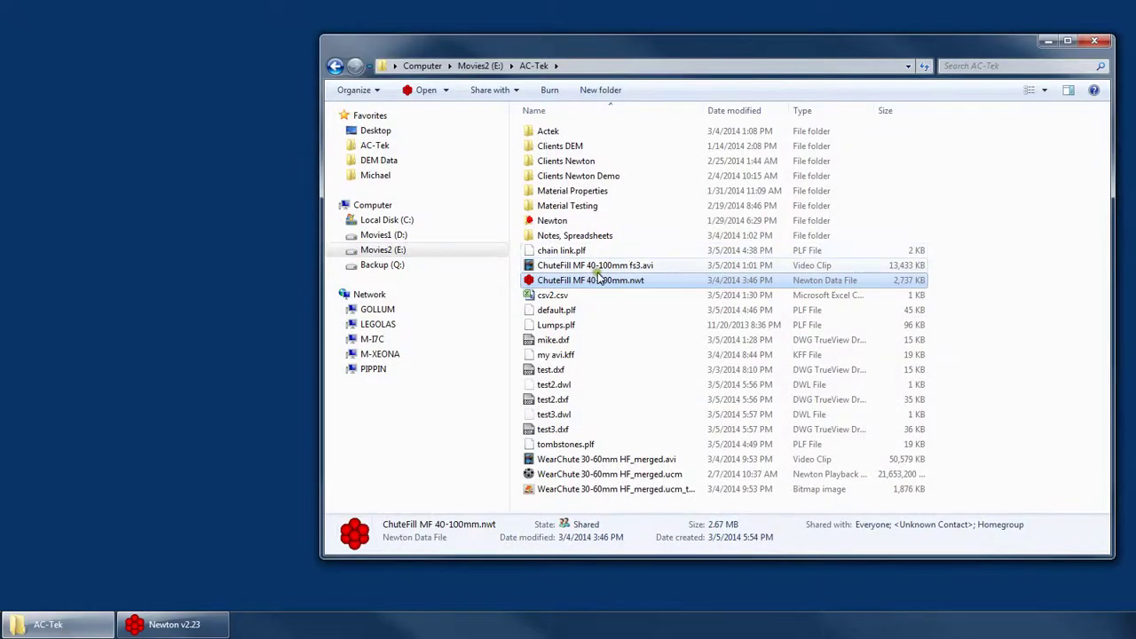
{"action": "double_click", "coordinate": [594, 266]}
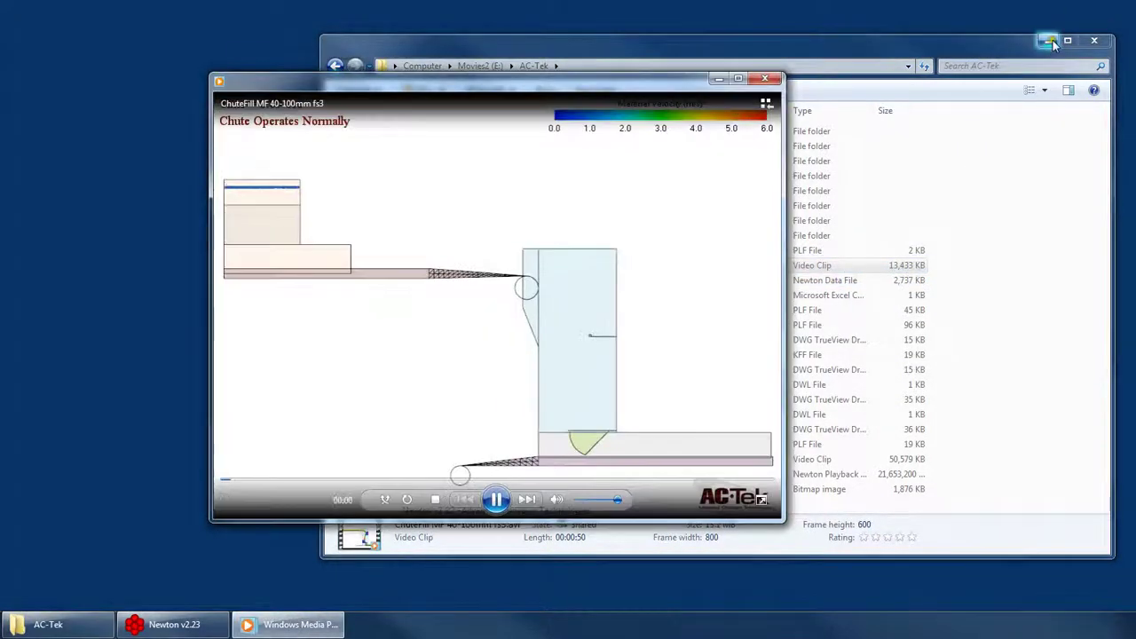
{"action": "left_click", "coordinate": [1048, 41]}
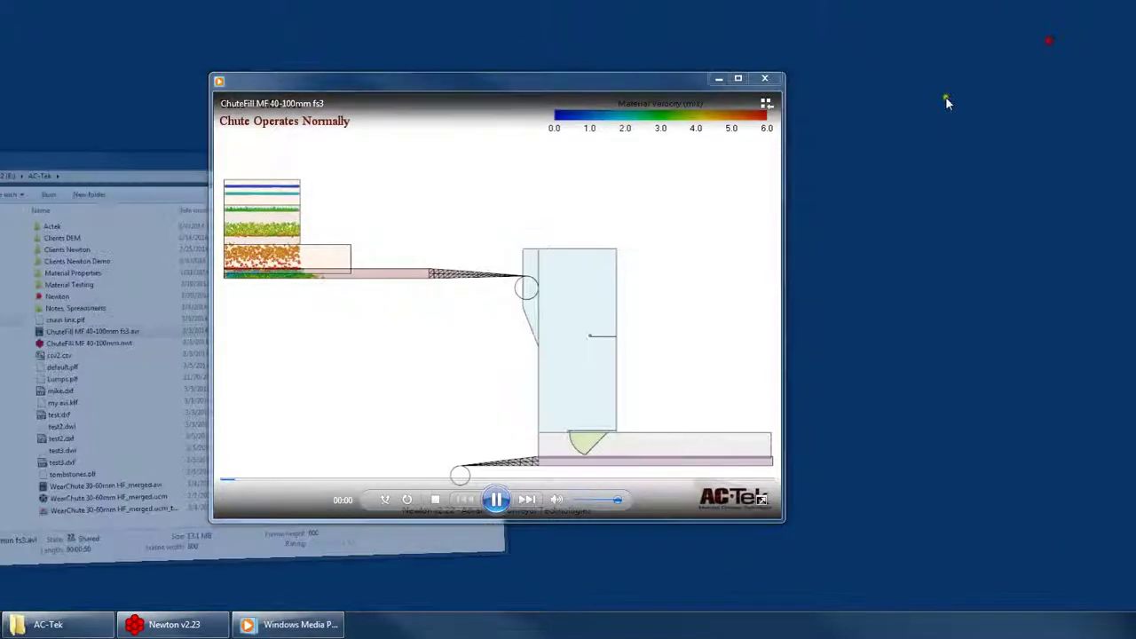
- Play the chute-fill simulation video full screen, letting it run to about 47 seconds
{"action": "double_click", "coordinate": [588, 304]}
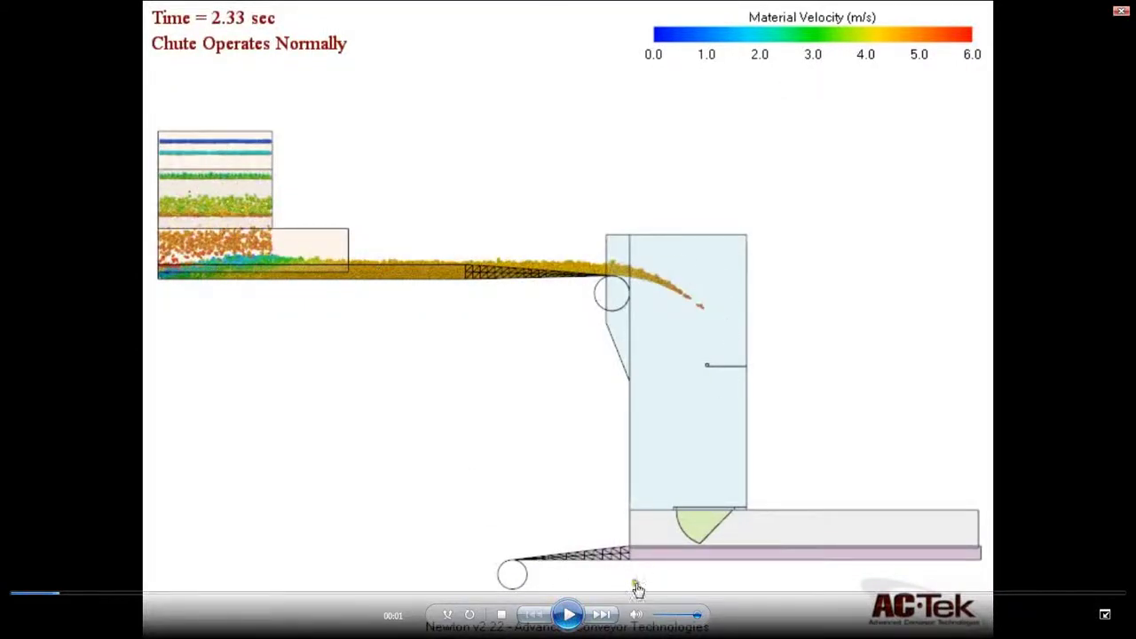
{"action": "left_click", "coordinate": [558, 620]}
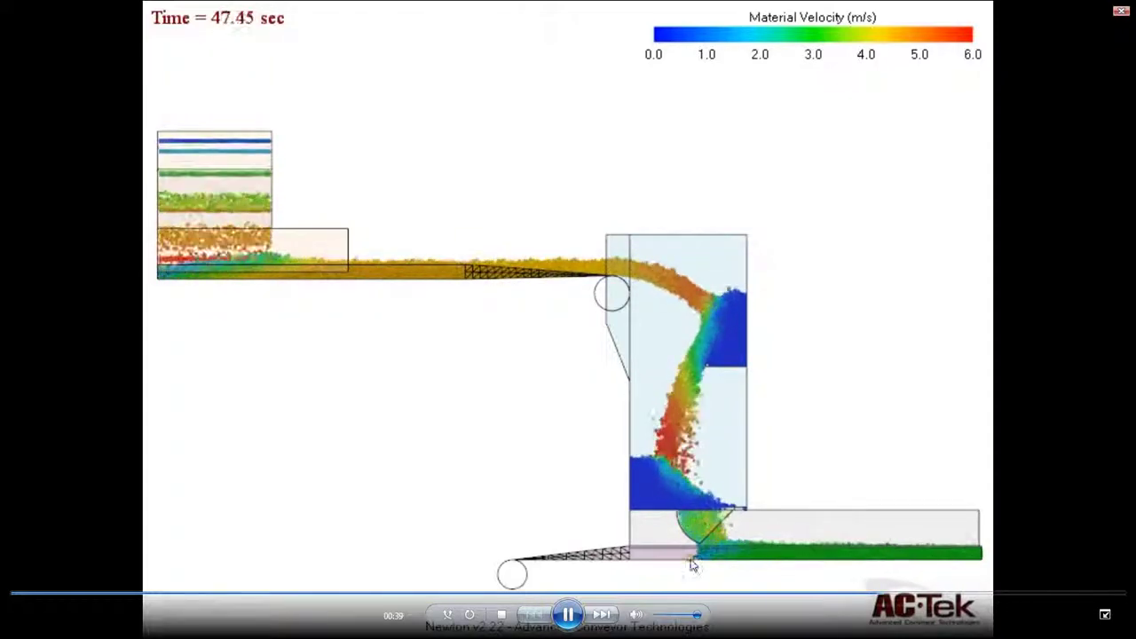
- Jump back to the belt restart and stop the animation at 39.29 sec
{"action": "key", "text": "space"}
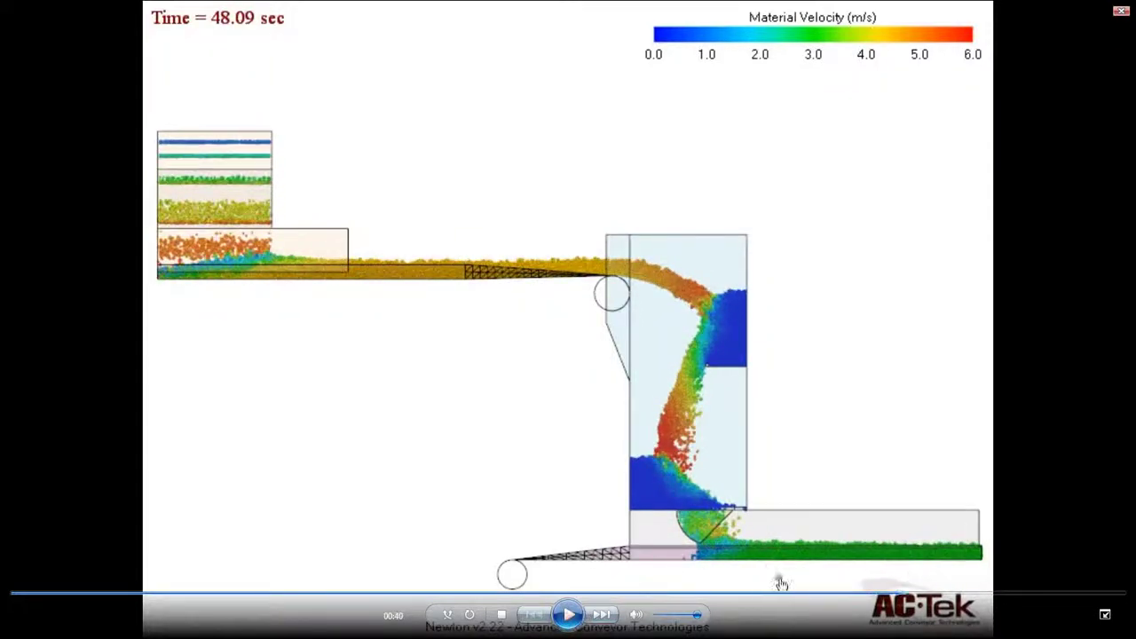
{"action": "left_click", "coordinate": [660, 593]}
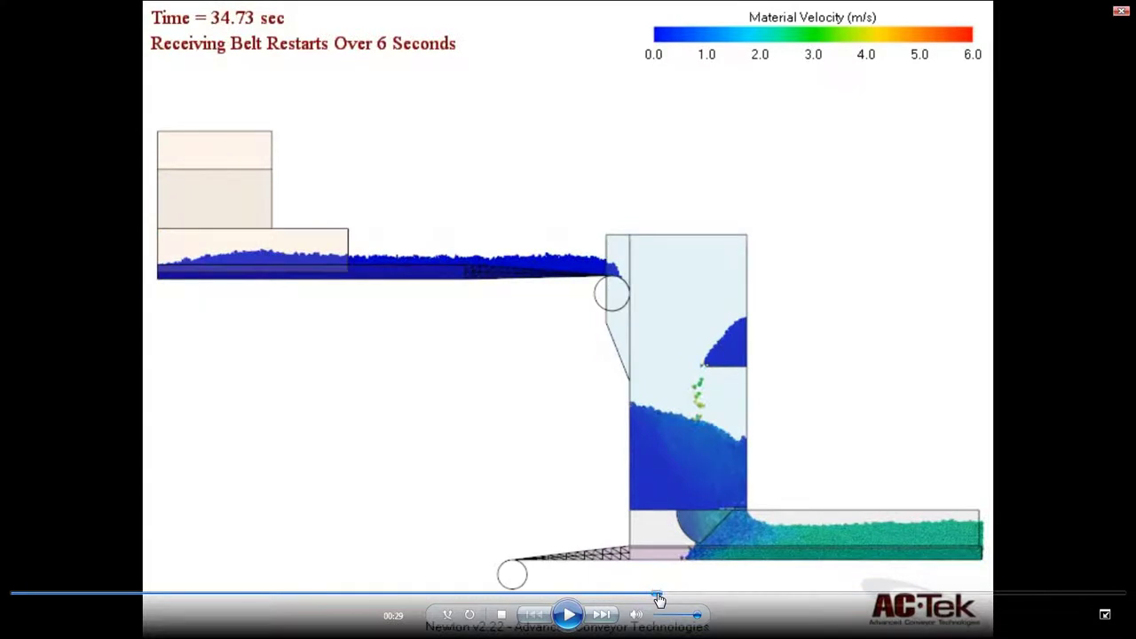
{"action": "left_click", "coordinate": [569, 615]}
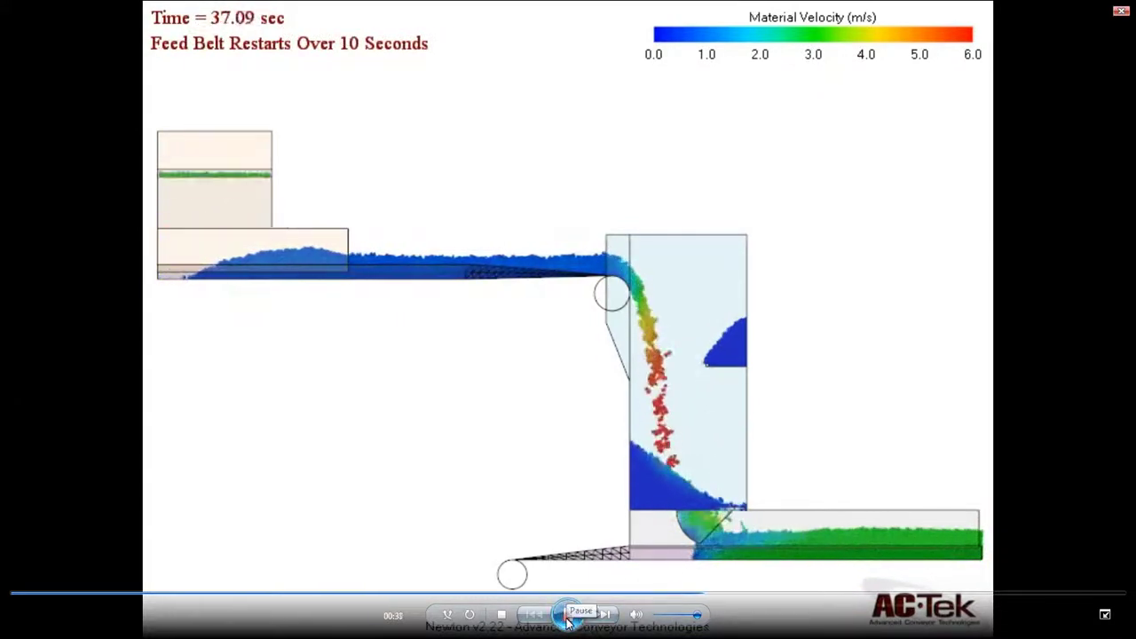
{"action": "left_click", "coordinate": [568, 615]}
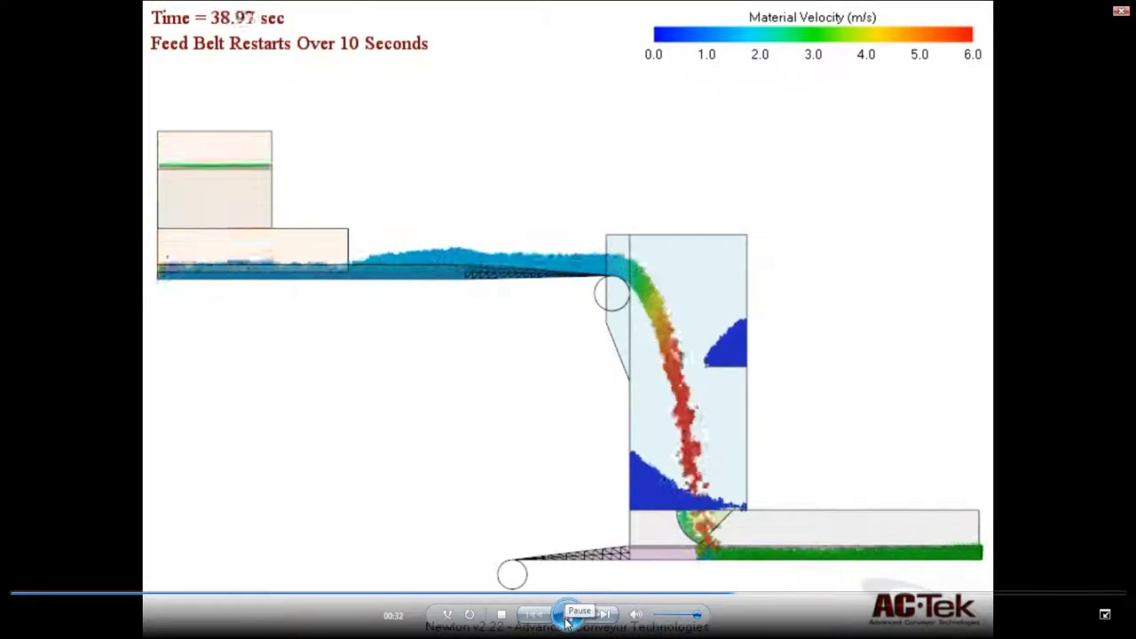
{"action": "left_click", "coordinate": [568, 616]}
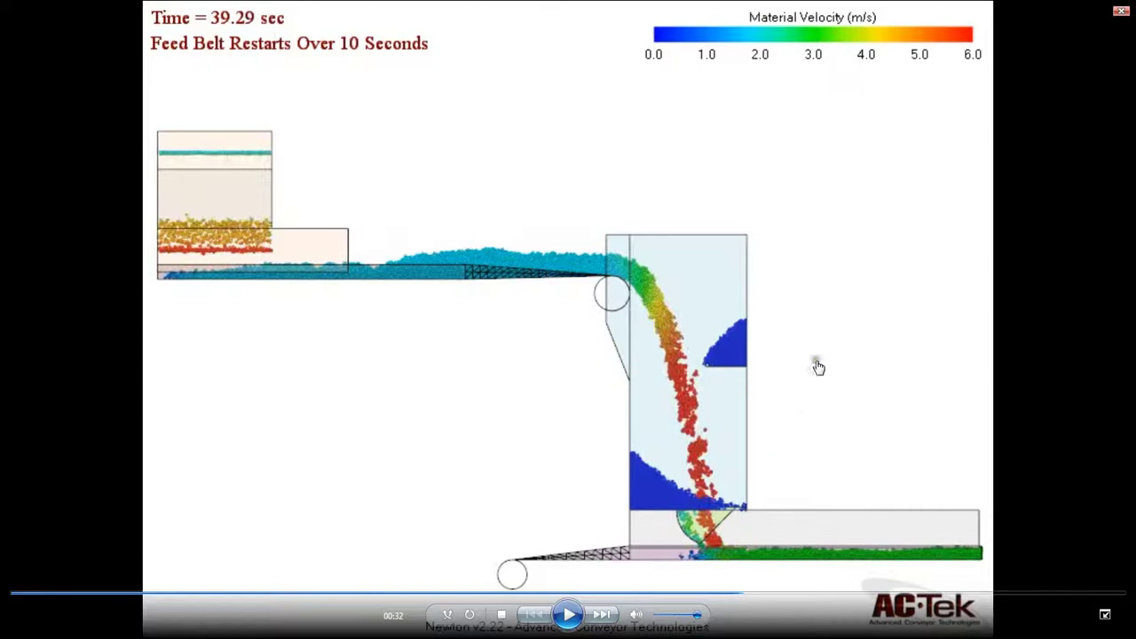
- Replay the animation from 40.45 sec to 45.13 sec, then leave full-screen playback
{"action": "left_click", "coordinate": [568, 614]}
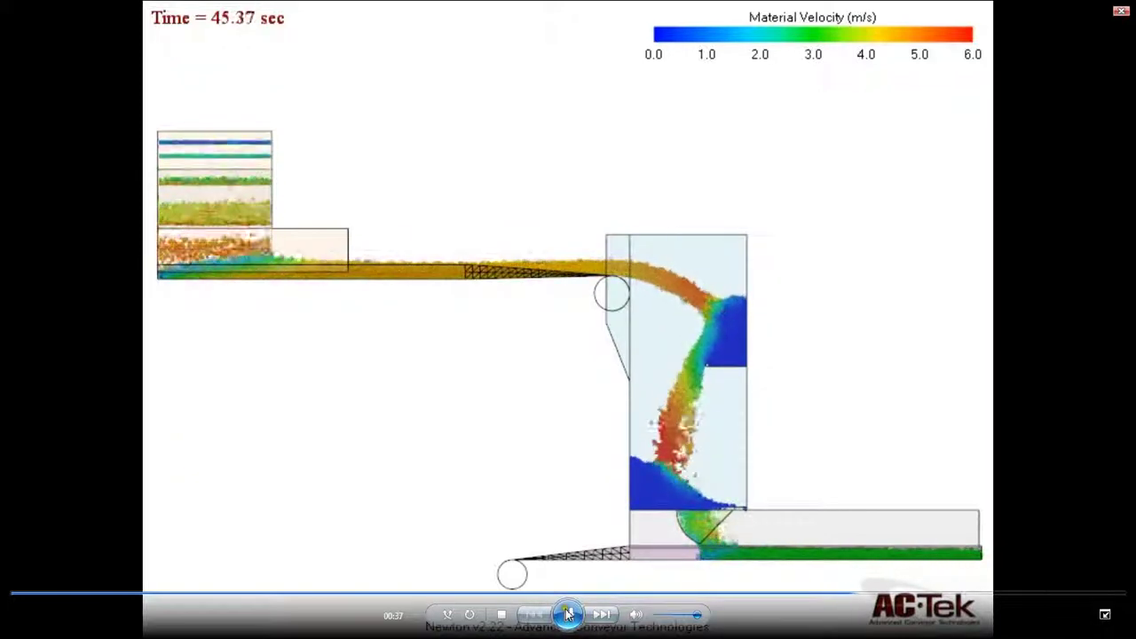
{"action": "left_click_drag", "start_coordinate": [847, 593], "coordinate": [765, 598]}
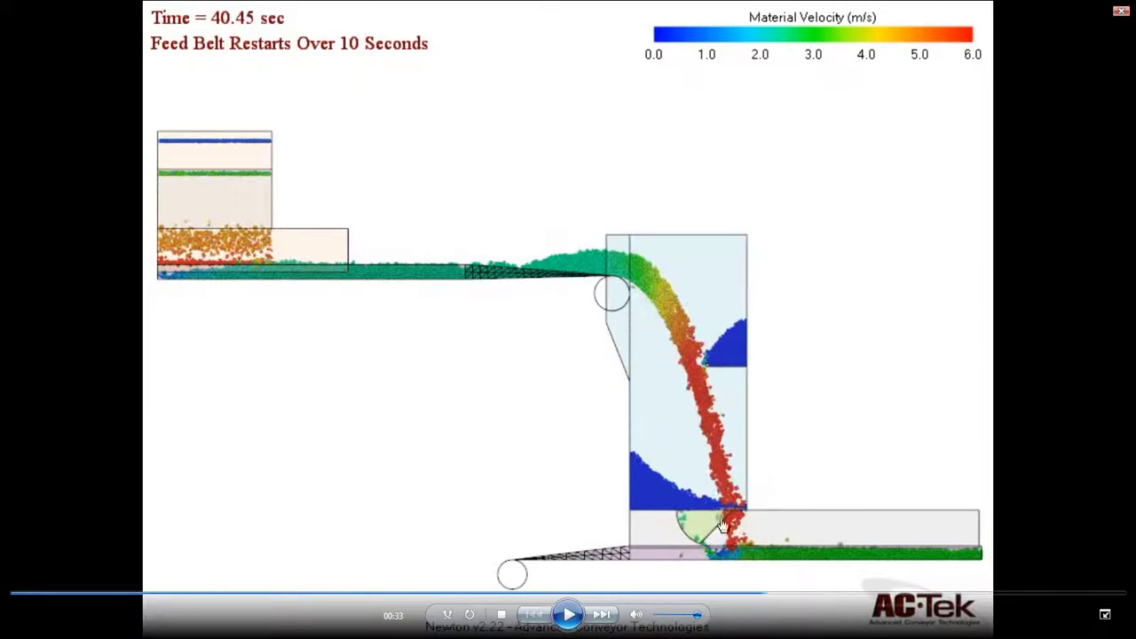
{"action": "left_click", "coordinate": [568, 615]}
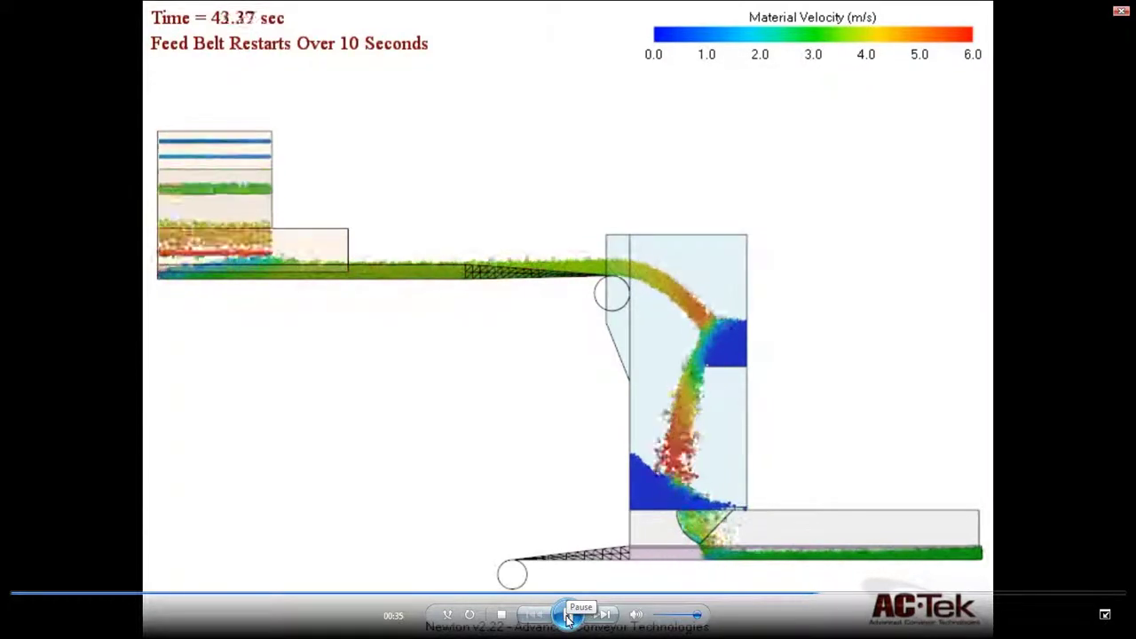
{"action": "left_click", "coordinate": [568, 616]}
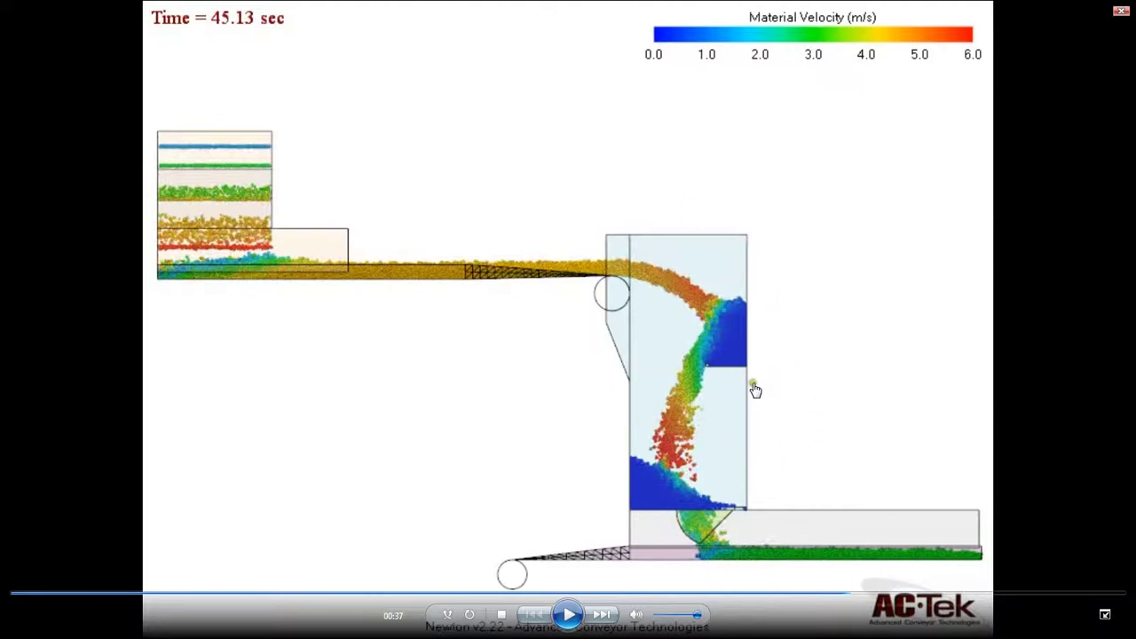
{"action": "double_click", "coordinate": [723, 435]}
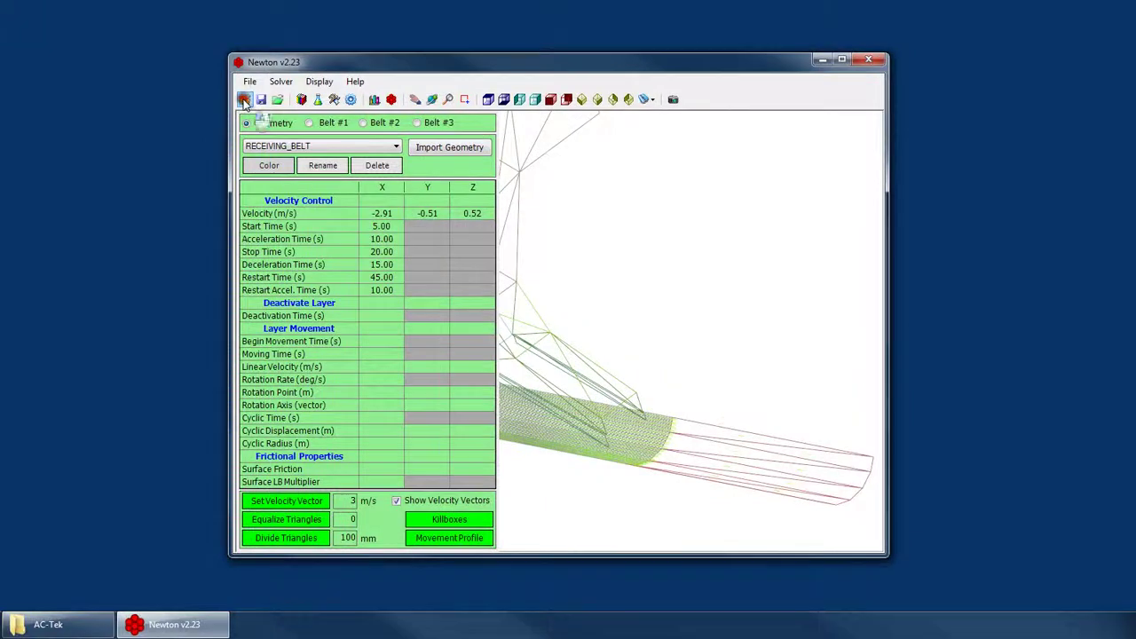
- Open the ChuteFill MF 40-100mm.nwt model and orbit its 3-D belt view
{"action": "left_click", "coordinate": [245, 101]}
{"action": "double_click", "coordinate": [444, 292]}
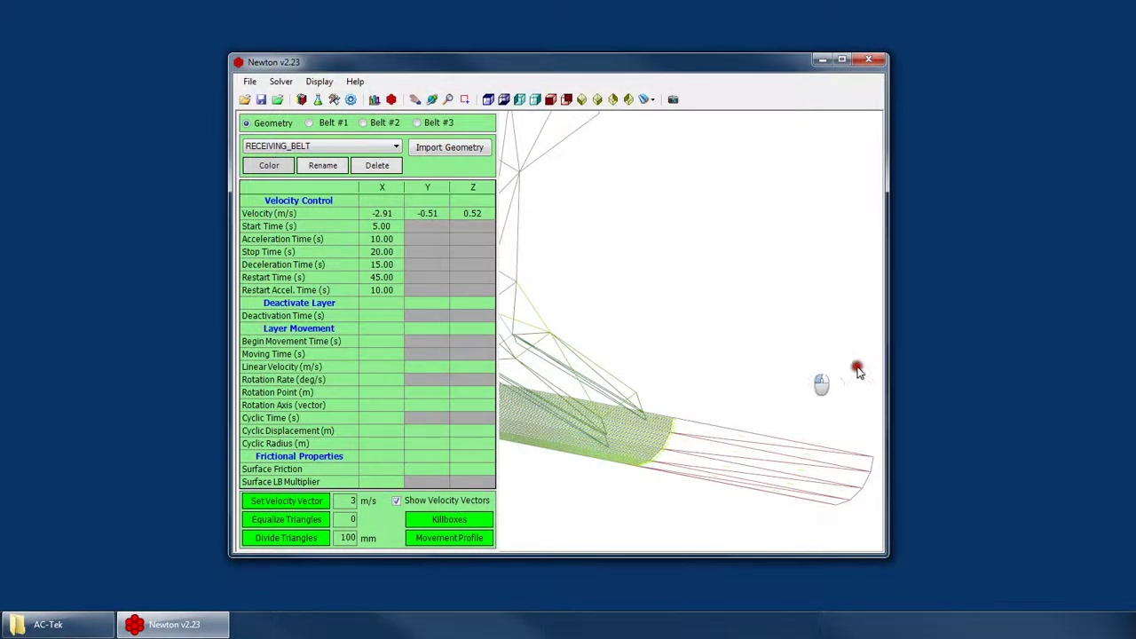
{"action": "left_click_drag", "start_coordinate": [883, 411], "coordinate": [666, 246]}
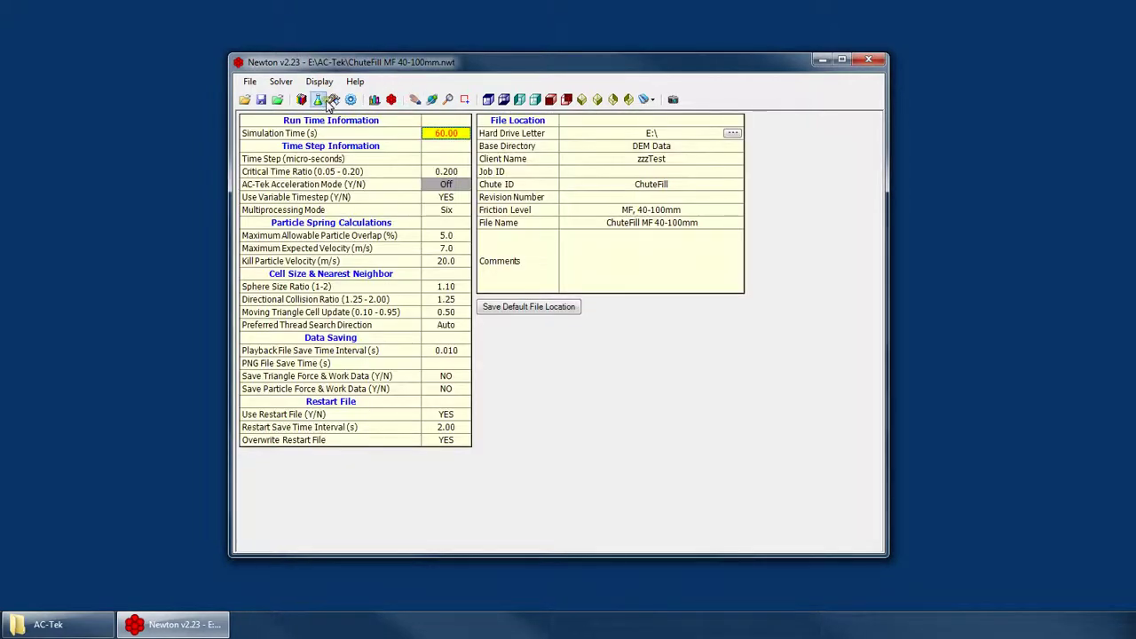
- Show the Chute geometry layer and step through its velocity and timing cells
{"action": "left_click", "coordinate": [334, 98]}
{"action": "left_click", "coordinate": [273, 147]}
{"action": "left_click", "coordinate": [275, 158]}
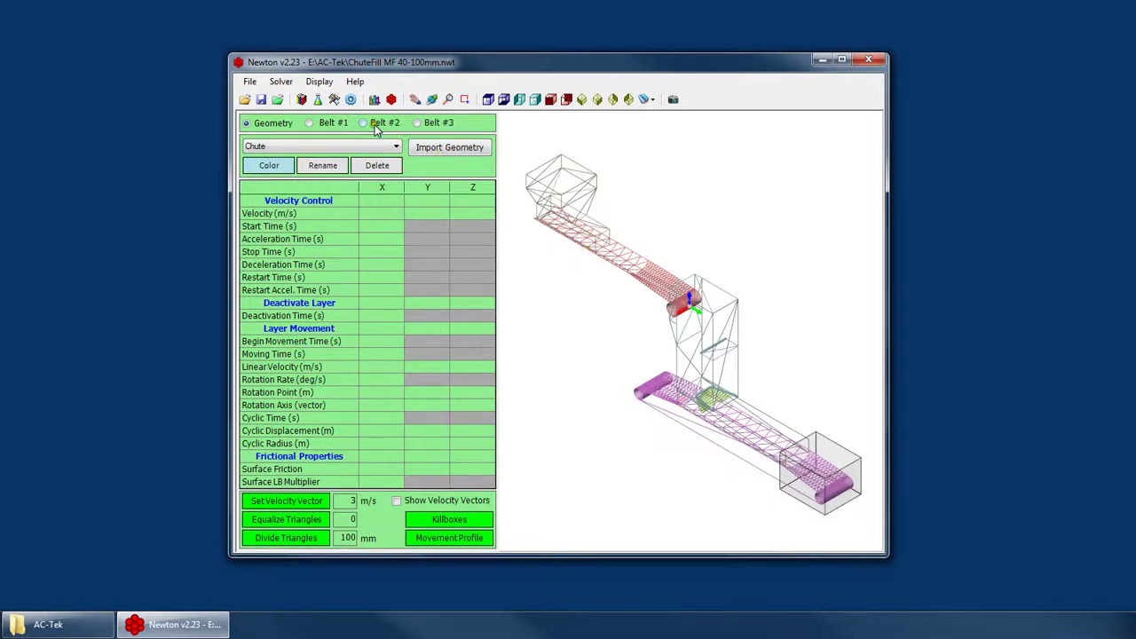
{"action": "left_click", "coordinate": [382, 239]}
{"action": "left_click", "coordinate": [381, 214]}
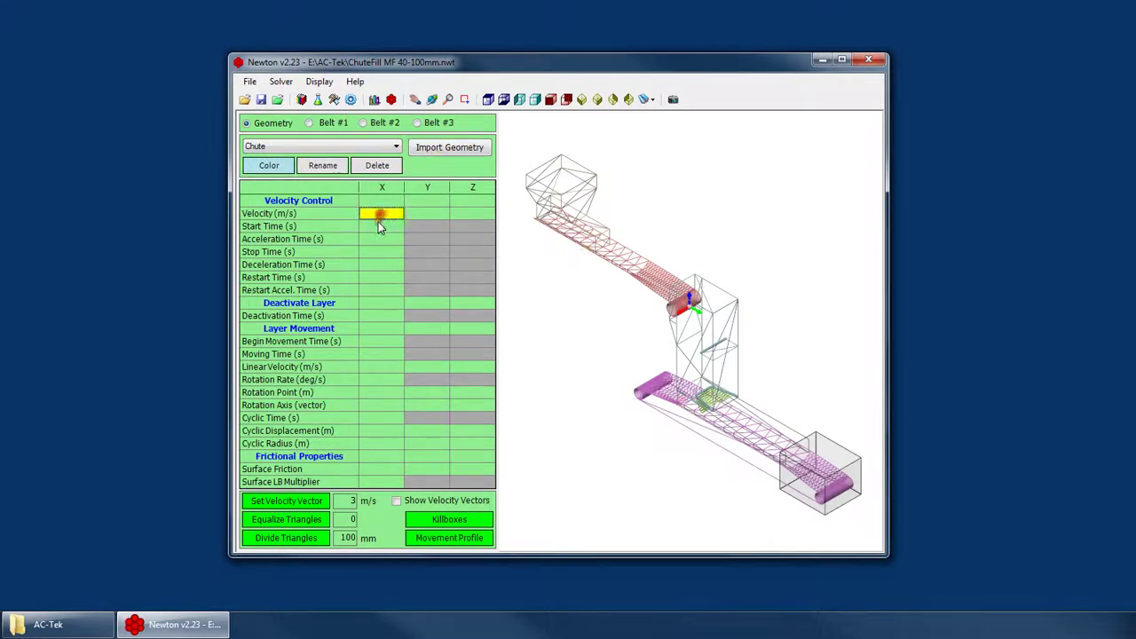
{"action": "left_click", "coordinate": [382, 227]}
{"action": "left_click", "coordinate": [383, 291]}
{"action": "left_click", "coordinate": [384, 265]}
{"action": "left_click", "coordinate": [384, 227]}
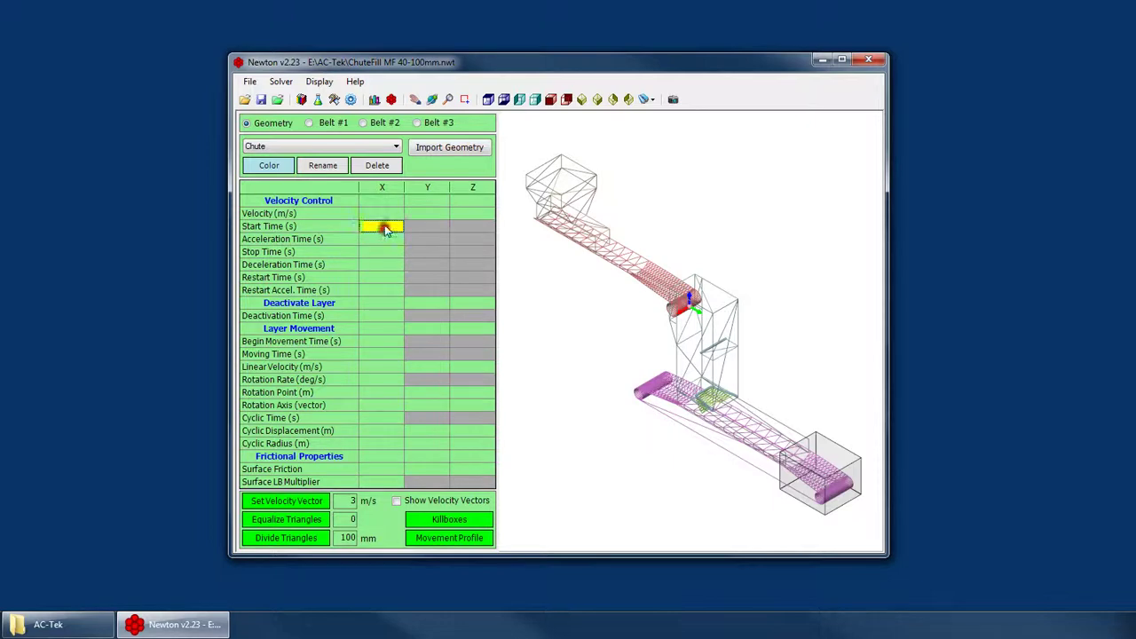
{"action": "left_click", "coordinate": [324, 125]}
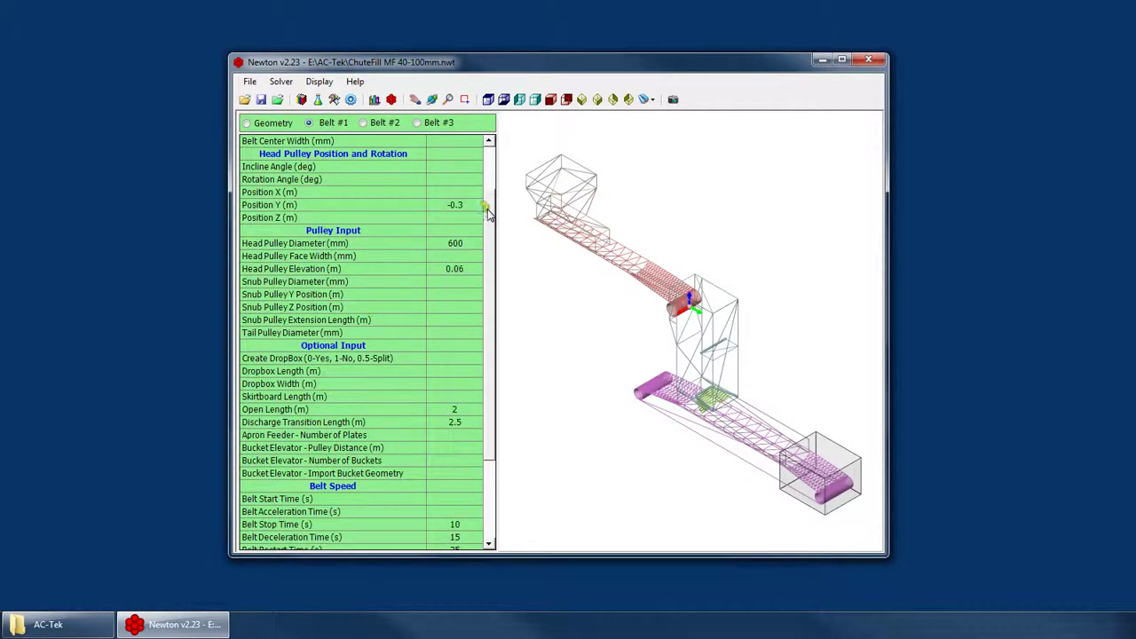
{"action": "left_click_drag", "start_coordinate": [487, 213], "coordinate": [524, 302]}
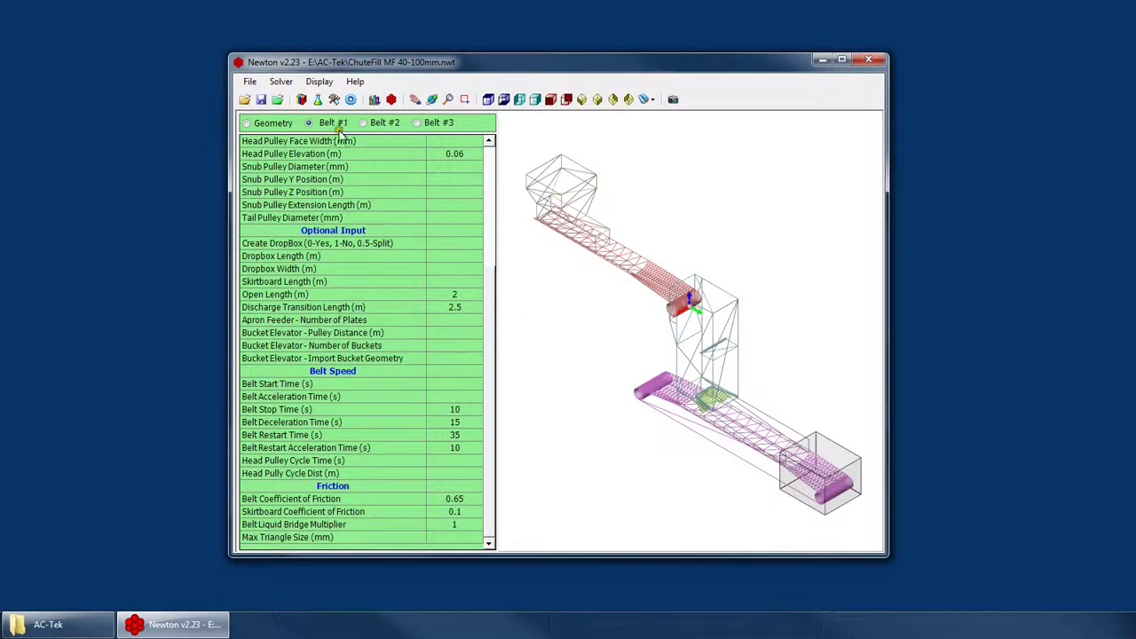
{"action": "left_click", "coordinate": [365, 125]}
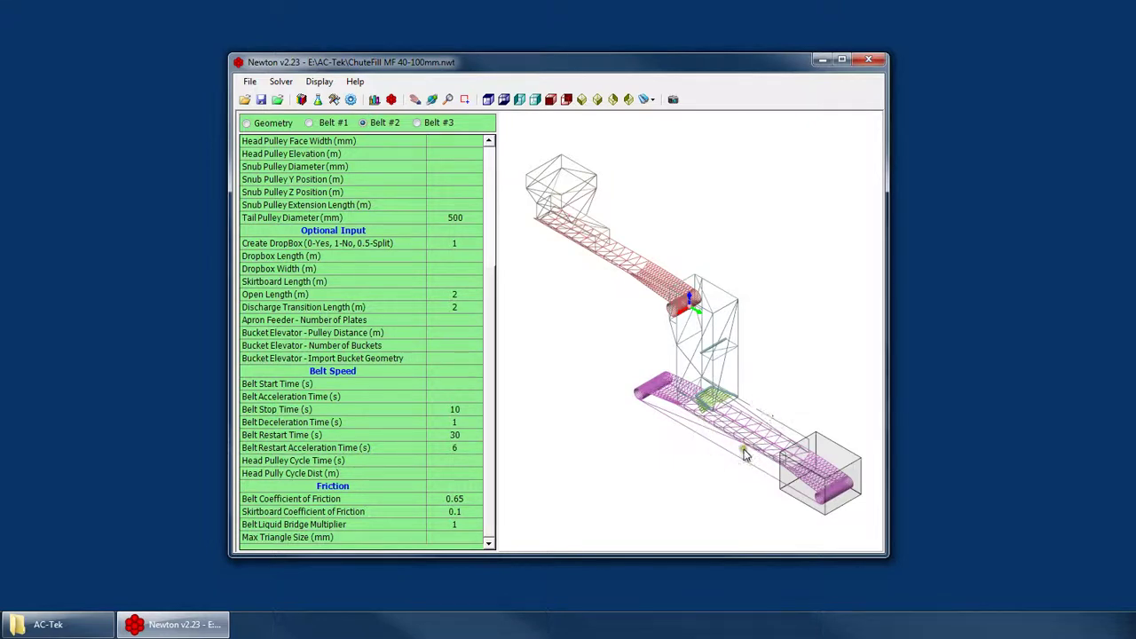
{"action": "left_click", "coordinate": [456, 410]}
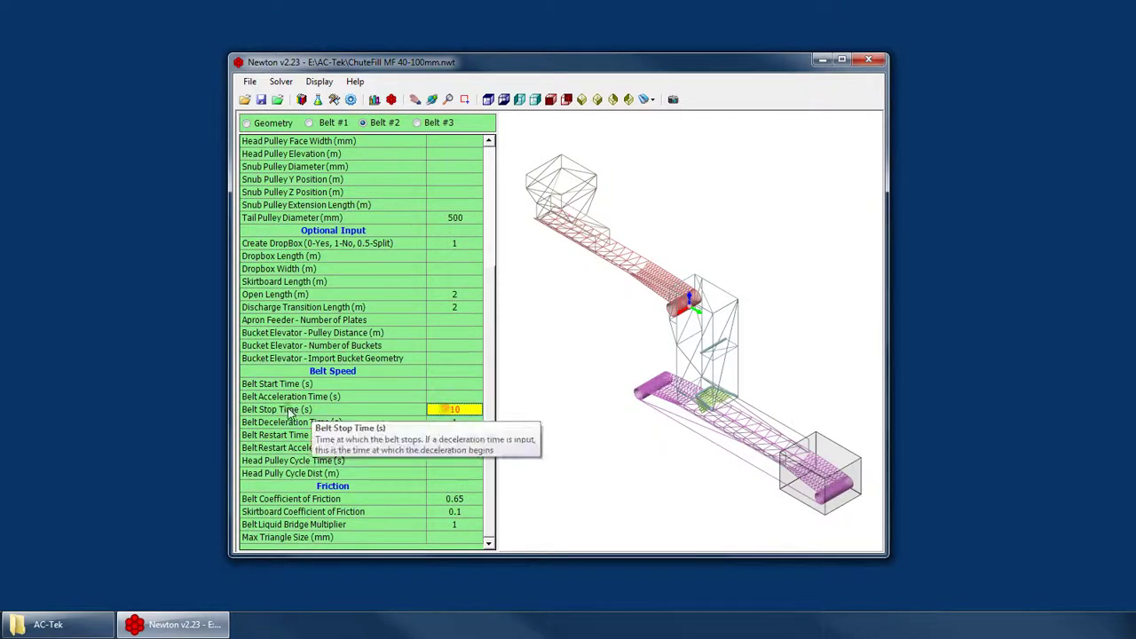
{"action": "left_click", "coordinate": [466, 423]}
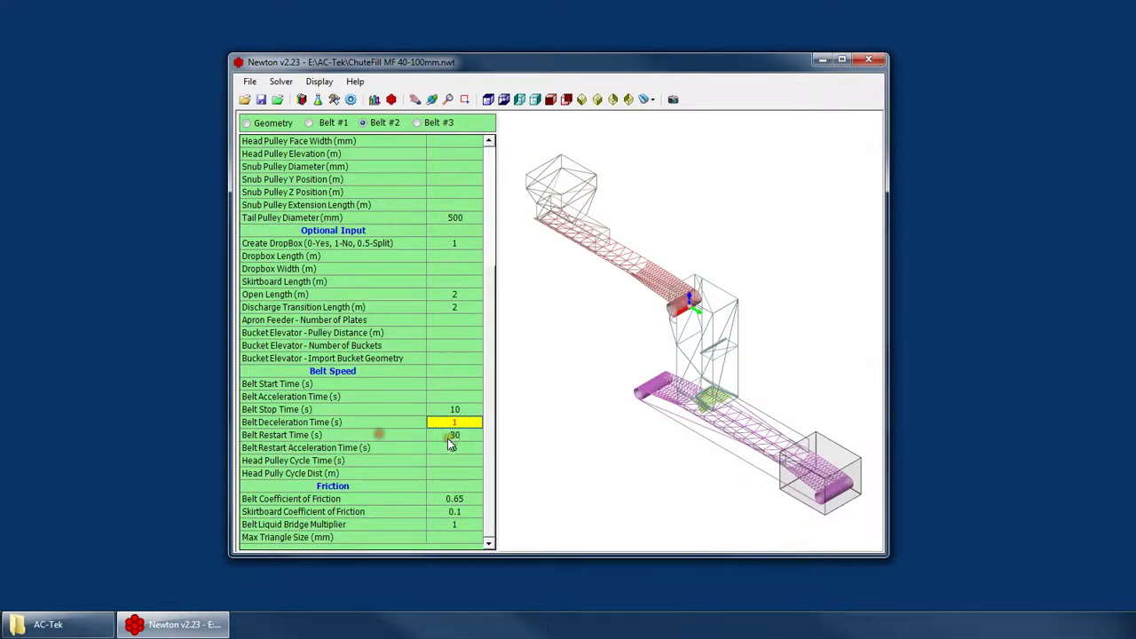
{"action": "left_click", "coordinate": [463, 436]}
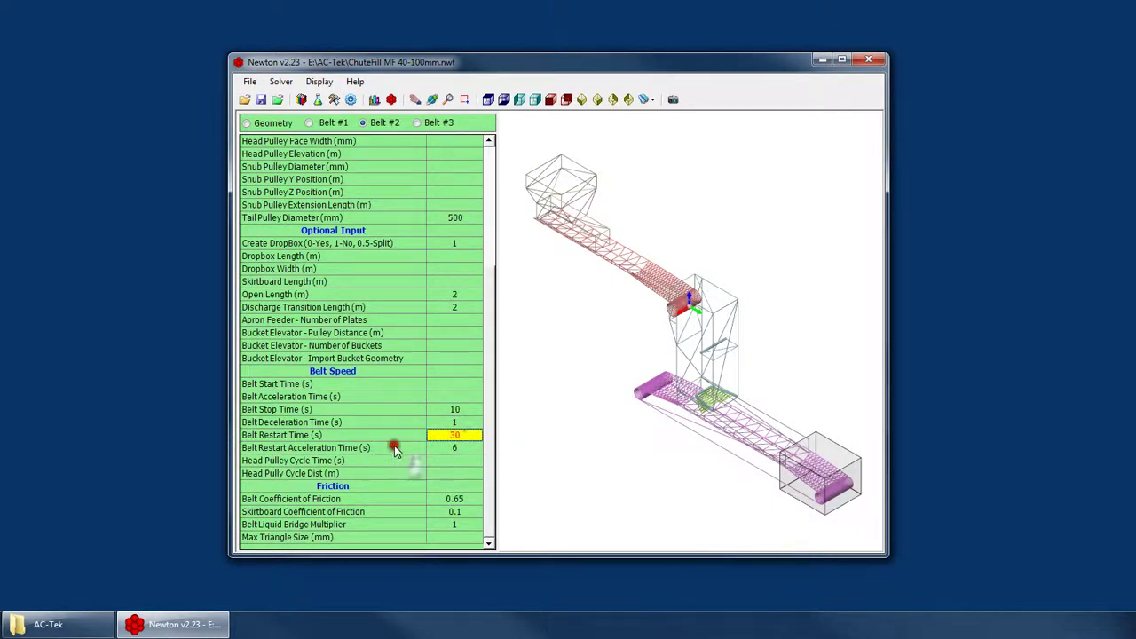
{"action": "left_click", "coordinate": [452, 448]}
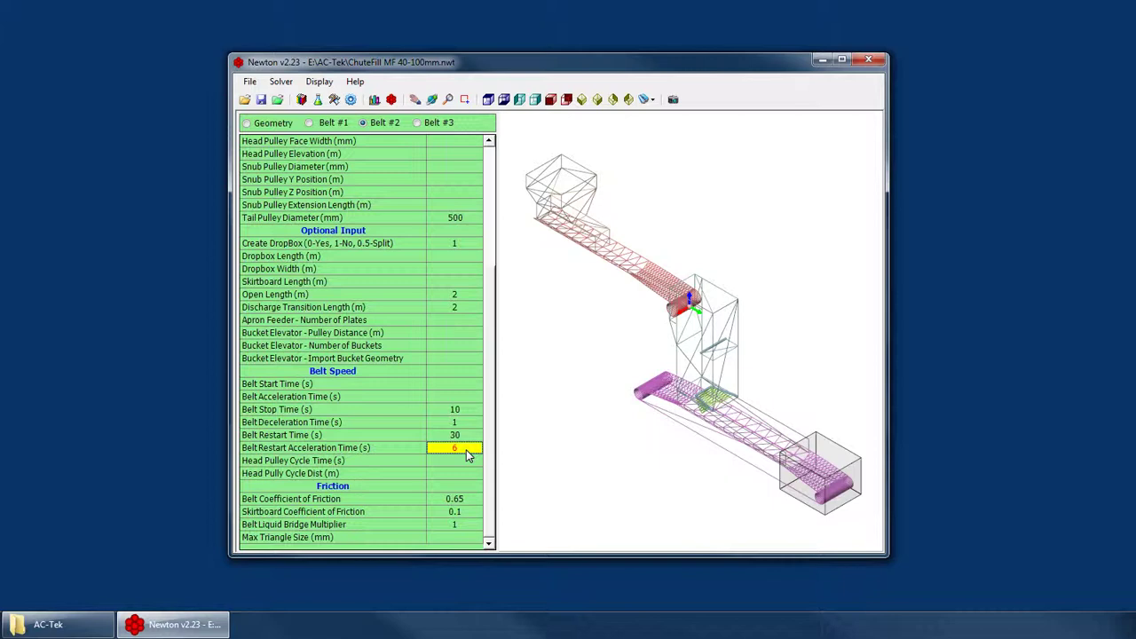
{"action": "left_click", "coordinate": [629, 271]}
{"action": "left_click", "coordinate": [328, 123]}
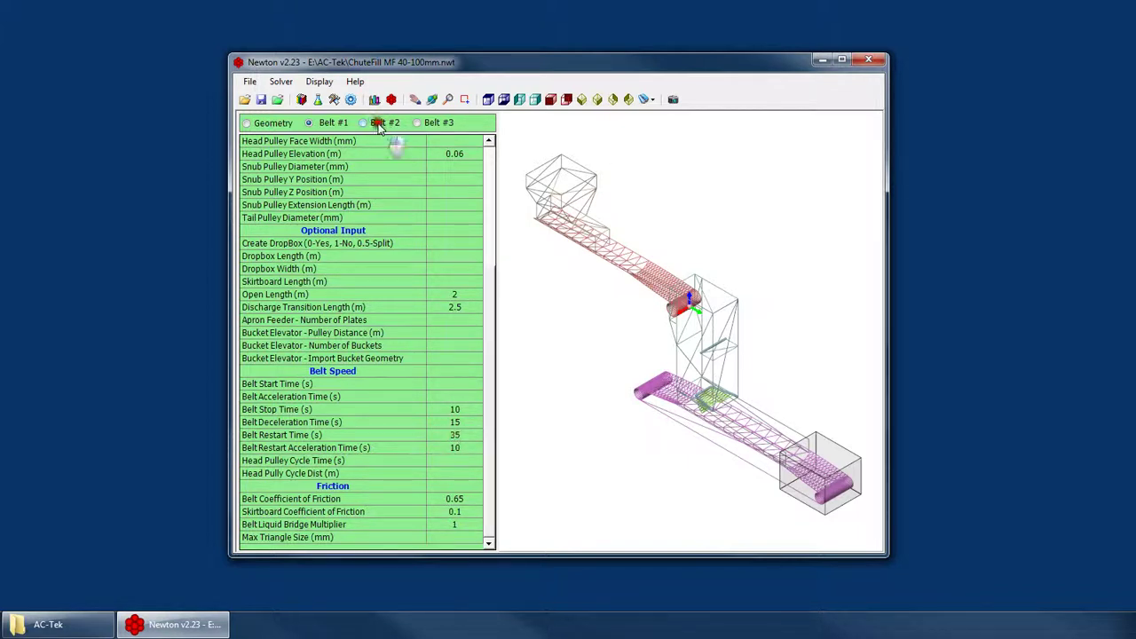
{"action": "left_click", "coordinate": [380, 122]}
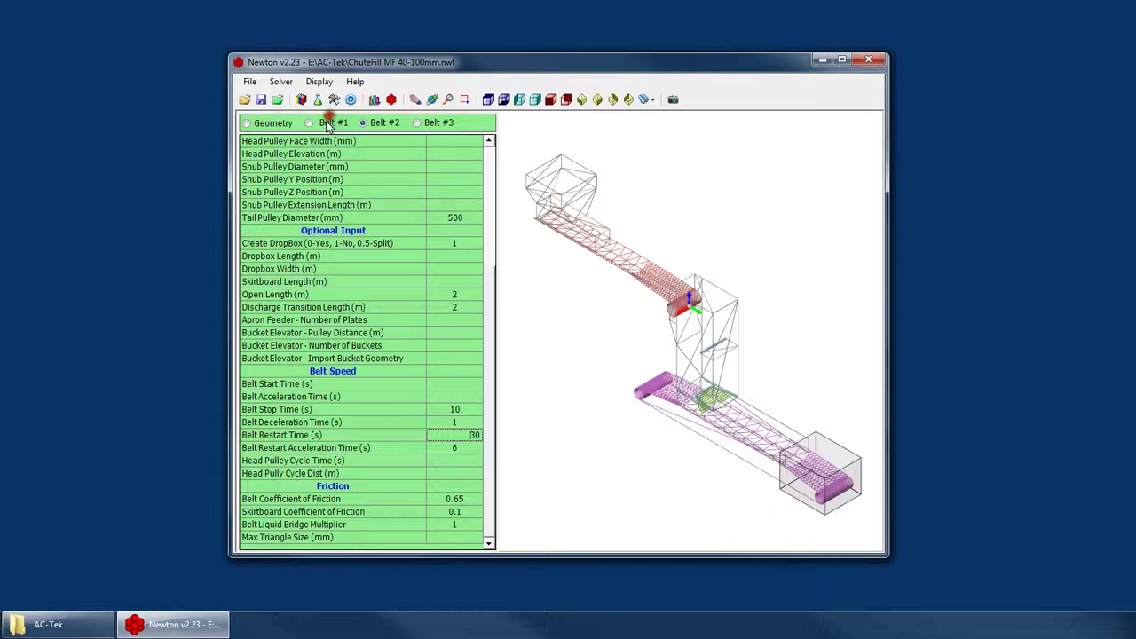
{"action": "left_click", "coordinate": [329, 123]}
{"action": "left_click", "coordinate": [460, 449]}
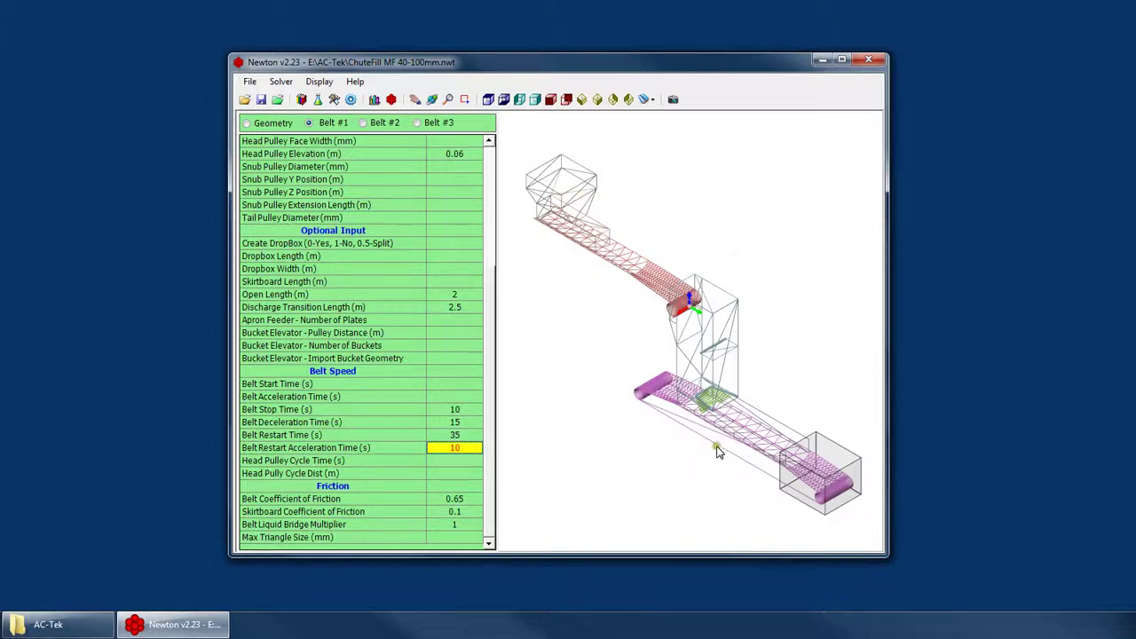
{"action": "right_click", "coordinate": [649, 384]}
{"action": "left_click", "coordinate": [672, 408]}
{"action": "left_click_drag", "start_coordinate": [672, 408], "coordinate": [711, 373]}
{"action": "left_click", "coordinate": [248, 122]}
{"action": "left_click", "coordinate": [380, 228]}
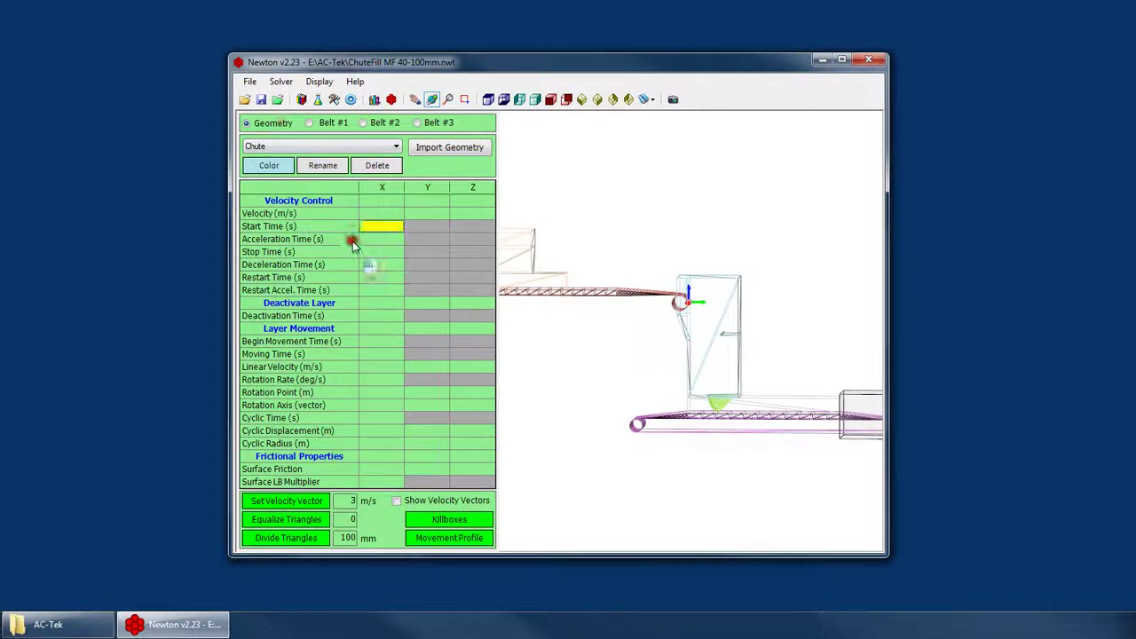
{"action": "left_click", "coordinate": [426, 214]}
{"action": "left_click", "coordinate": [484, 216]}
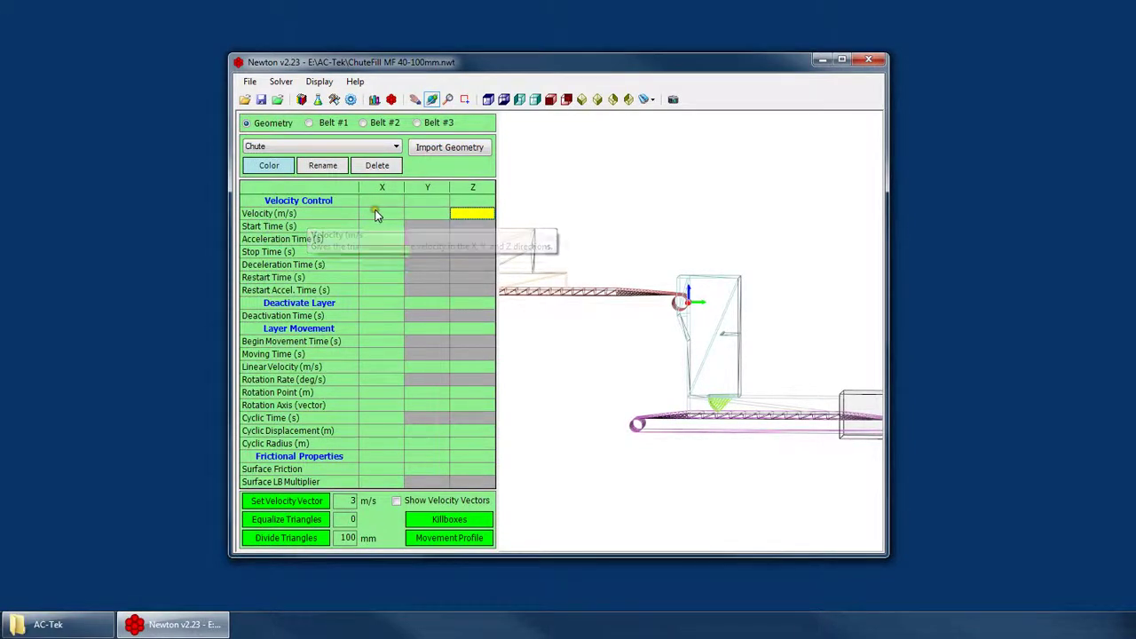
{"action": "left_click", "coordinate": [371, 231]}
{"action": "left_click", "coordinate": [377, 291]}
{"action": "left_click", "coordinate": [381, 251]}
{"action": "left_click", "coordinate": [383, 214]}
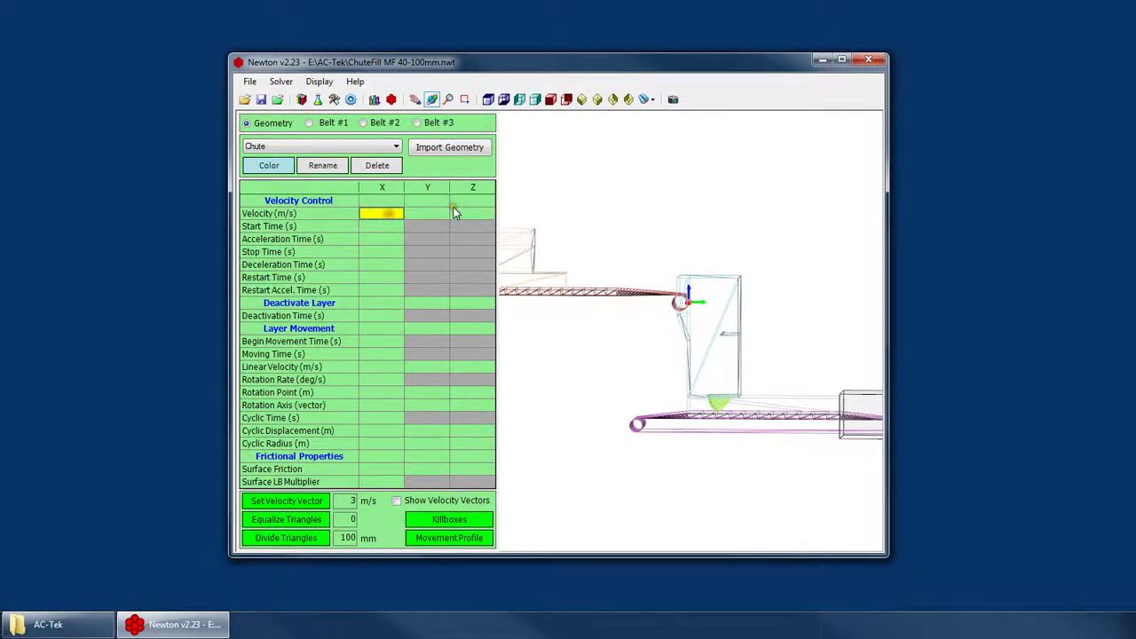
{"action": "left_click", "coordinate": [447, 216]}
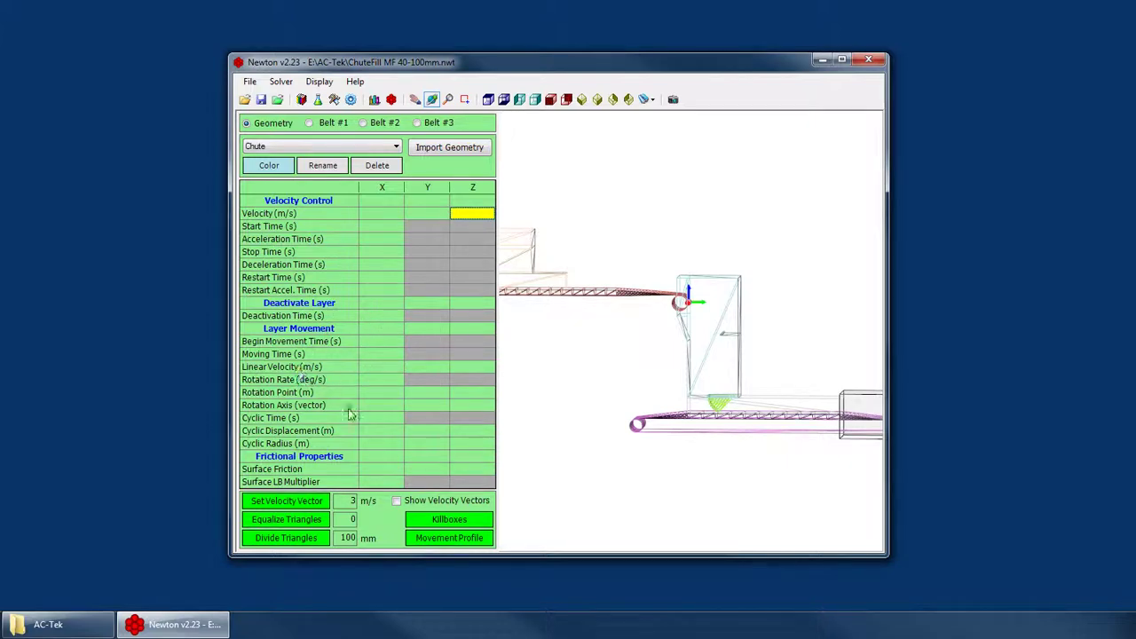
{"action": "left_click_drag", "start_coordinate": [646, 321], "coordinate": [711, 299]}
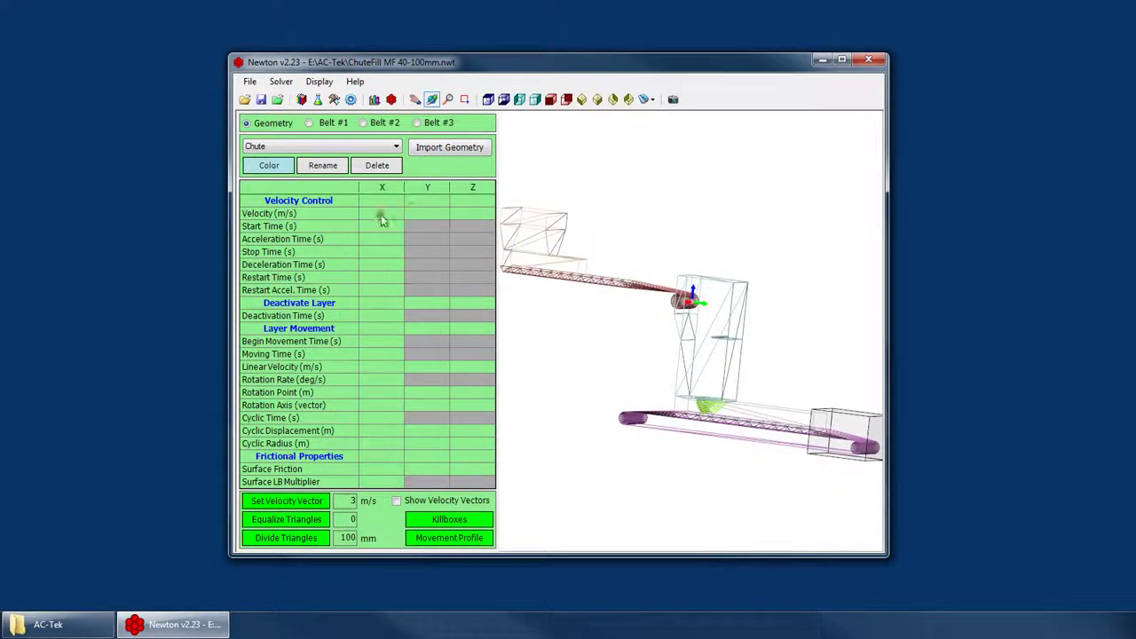